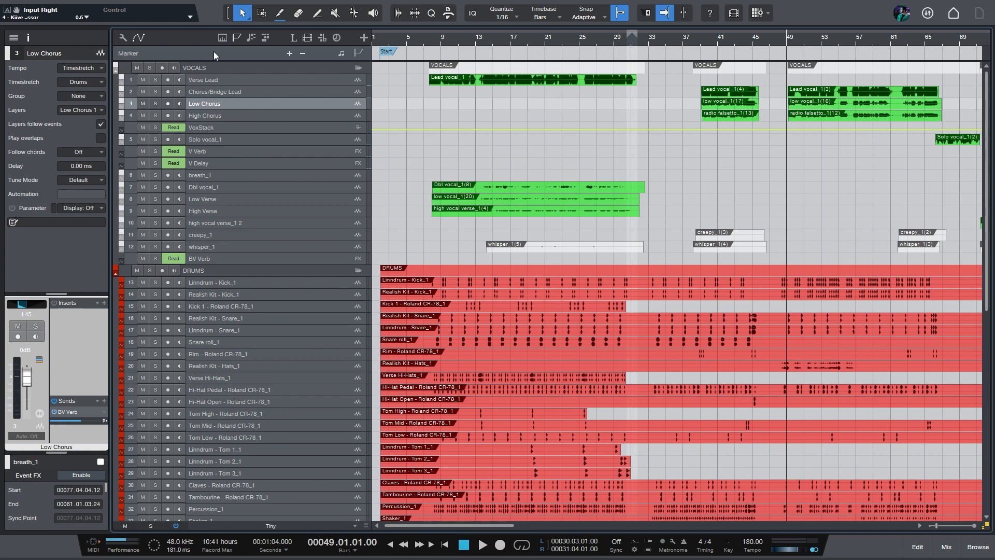
Inspect the Comp FET-76 and Comp TUBE-STA compressors inserted on the Verse Lead track
left_click(221, 81)
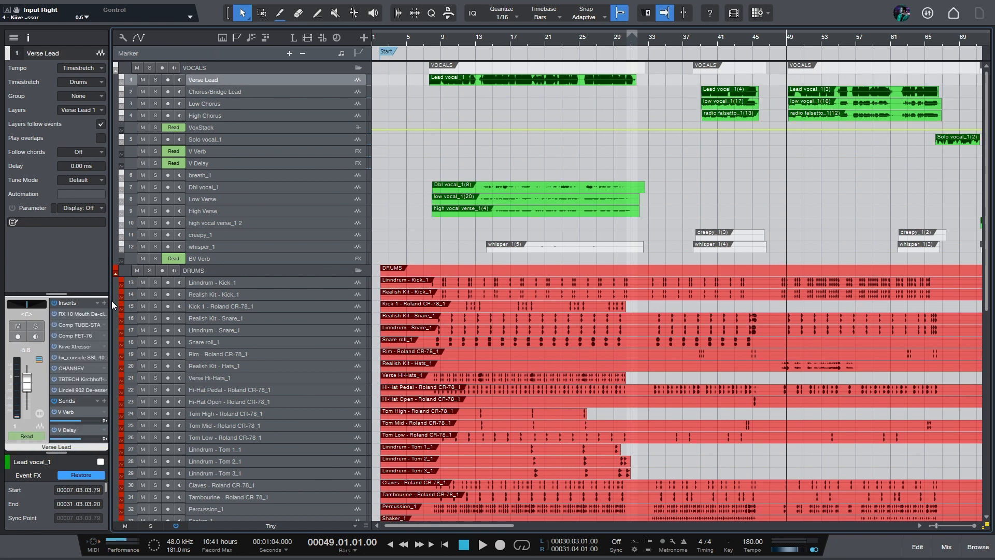
left_click(72, 334)
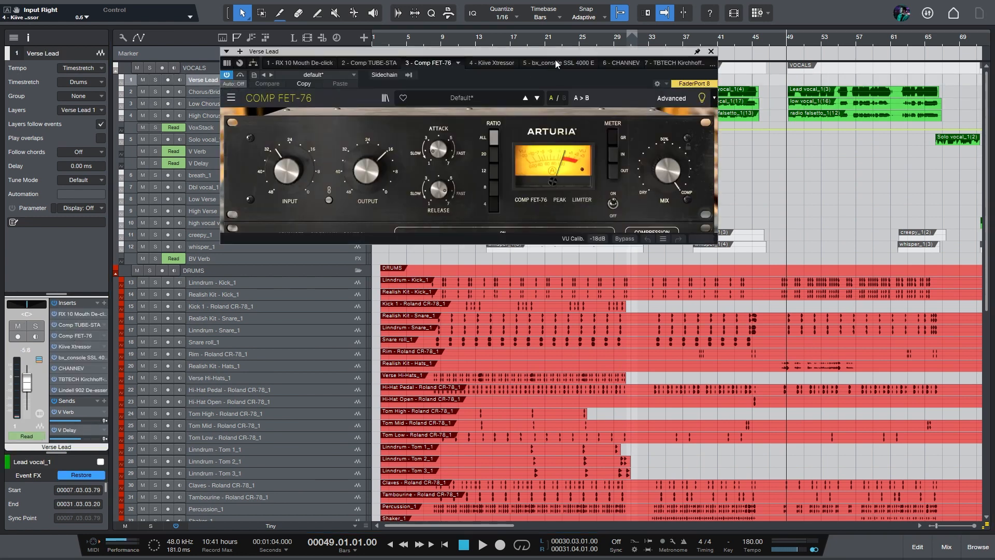
left_click_drag(557, 48, 618, 111)
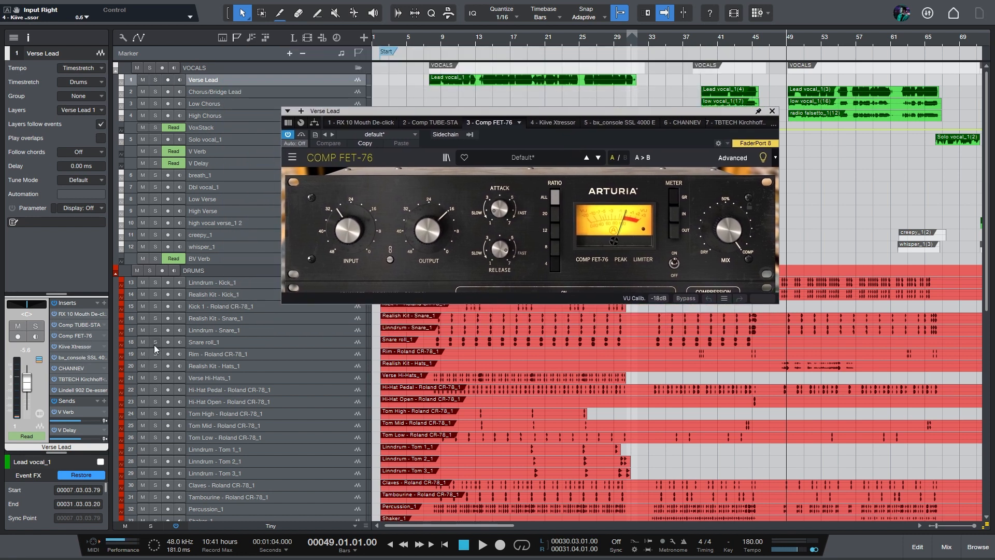
left_click(71, 325)
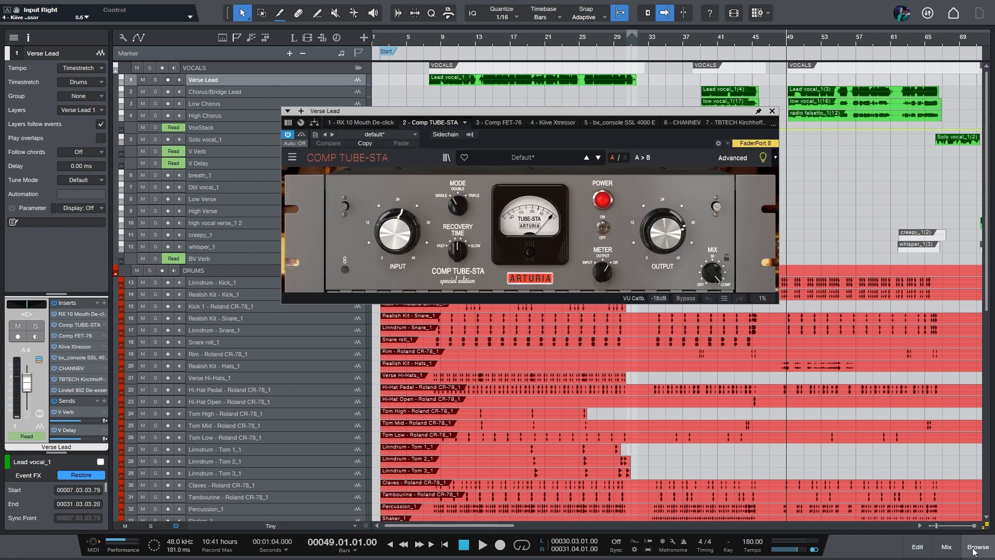
Show the mixer and inspect the bx_console SSL 4000 E insert on the first Linndrum tom channel
left_click(947, 547)
left_click(650, 115)
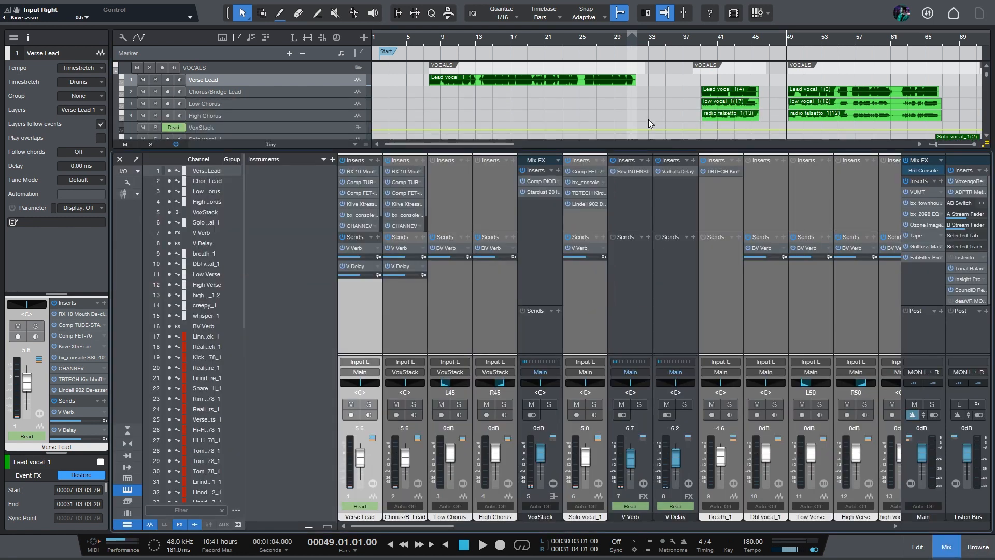
left_click(677, 159)
scroll(477, 281, "right", 7)
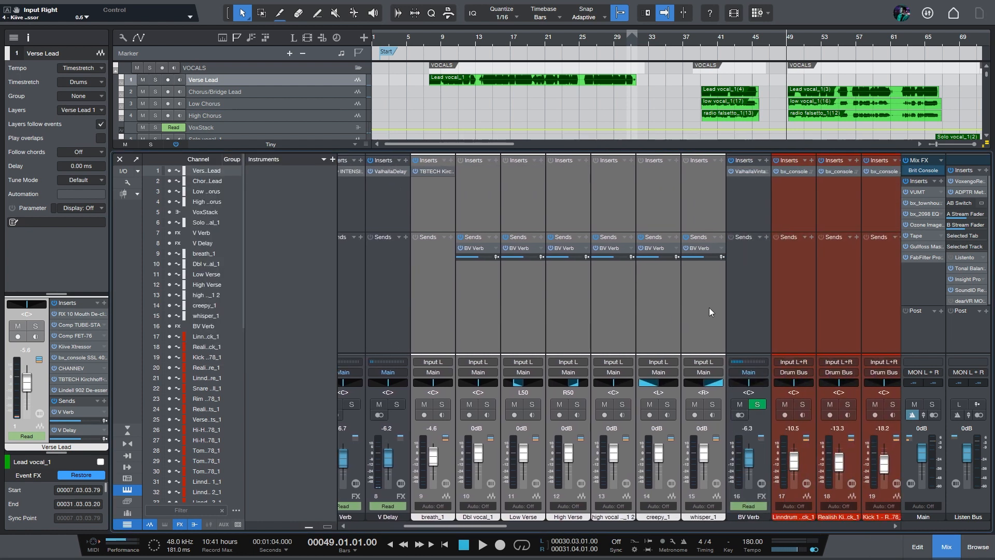
scroll(708, 307, "right", 15)
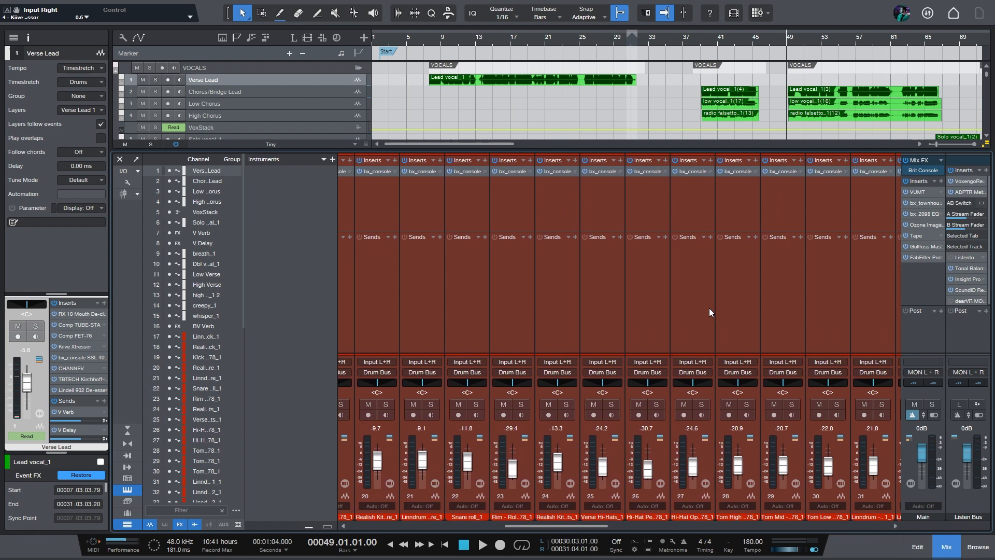
scroll(711, 312, "right", 4)
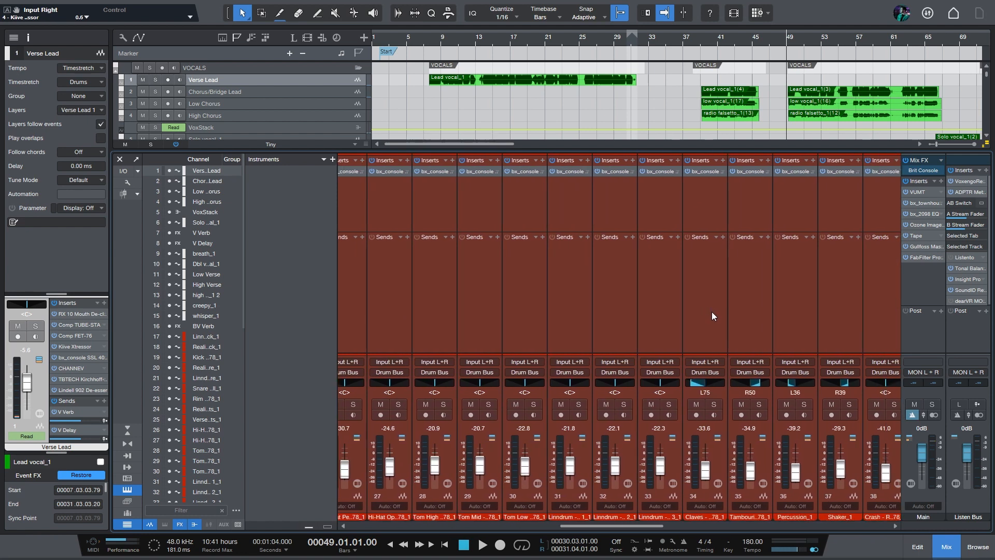
left_click(569, 171)
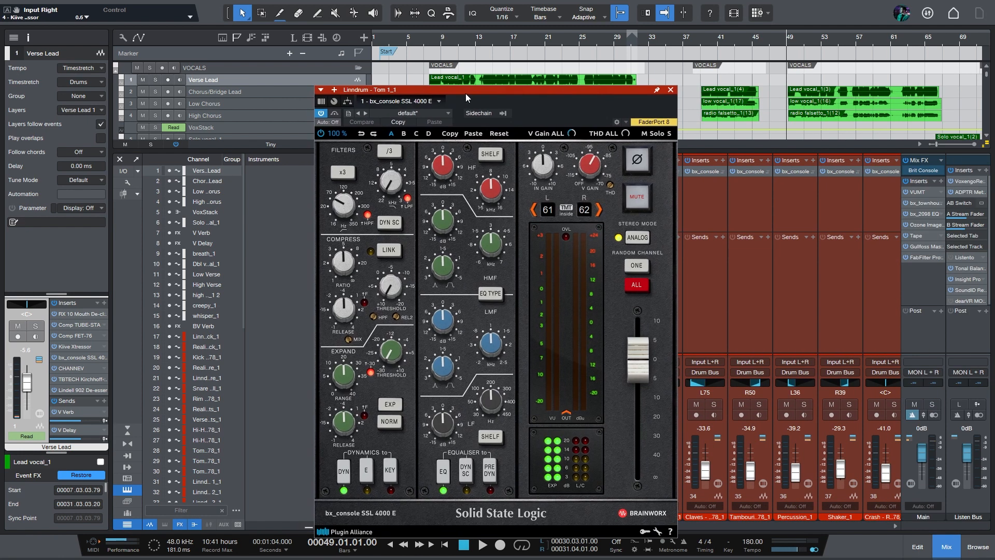
left_click(670, 84)
Inspect the Dist TUBE-CULTURE insert on the Drum Bus channel
scroll(691, 192, "right", 8)
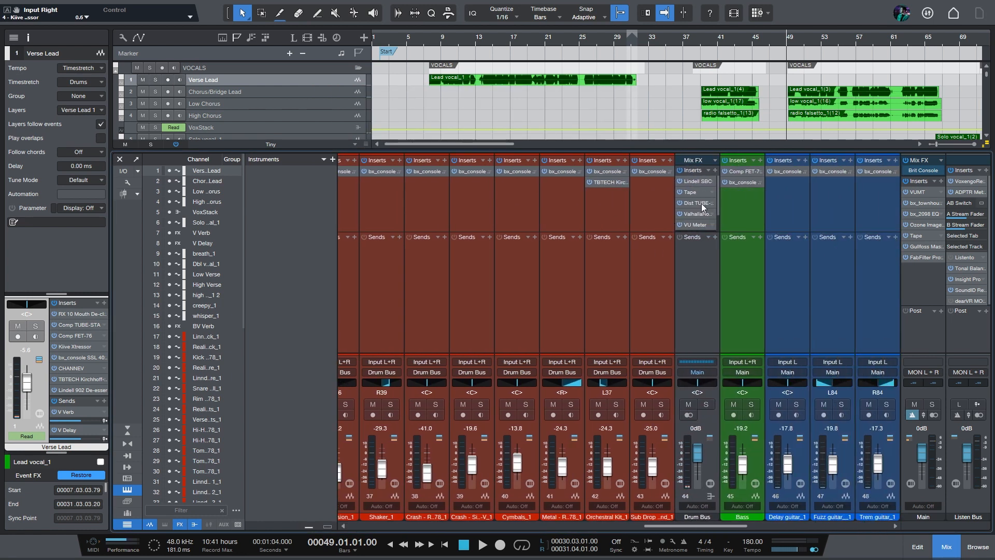
left_click(702, 205)
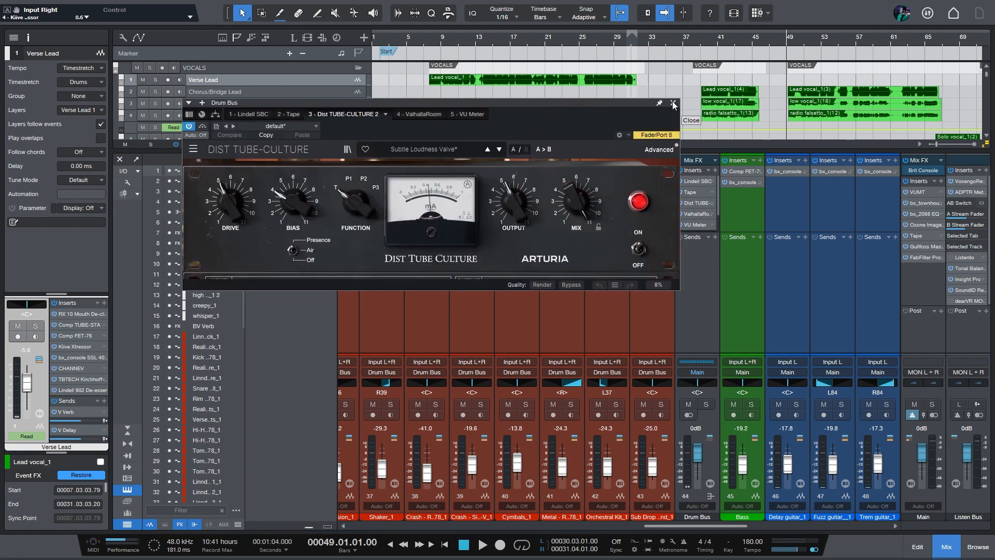
left_click(674, 104)
Select the Chorus/Bridge Lead channel and show its chorus events enlarged in the full-height arrangement
scroll(746, 262, "left", 20)
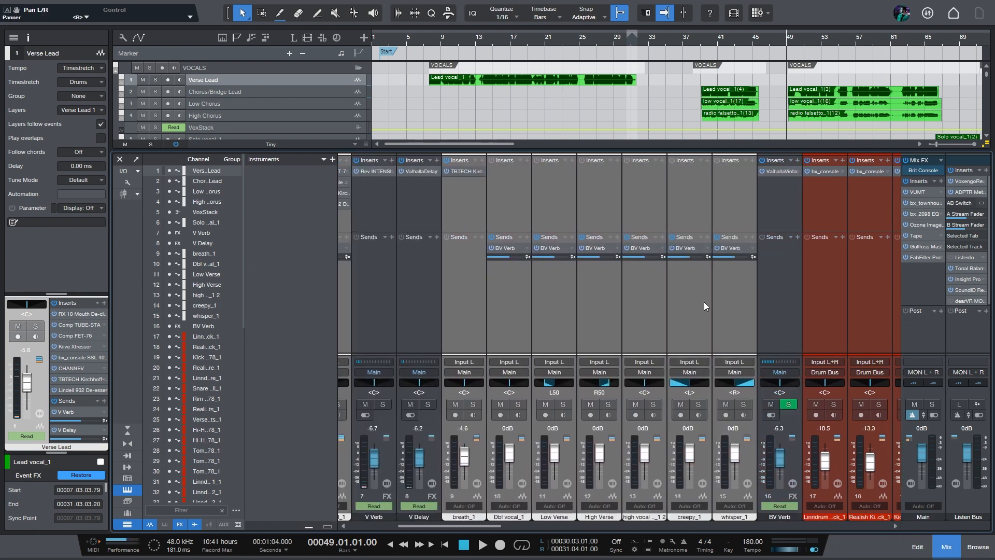
scroll(704, 306, "left", 6)
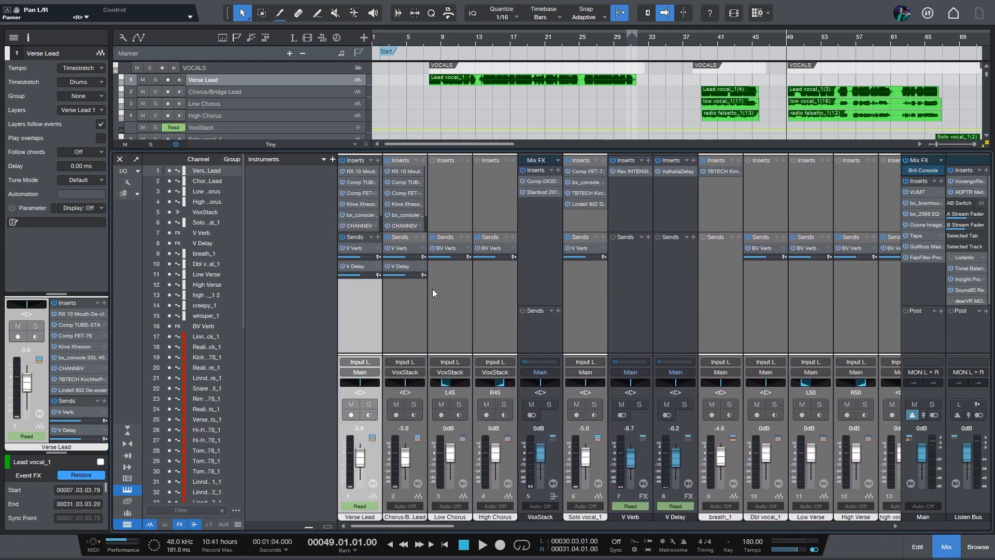
left_click(434, 321)
left_click(409, 330)
key("F2")
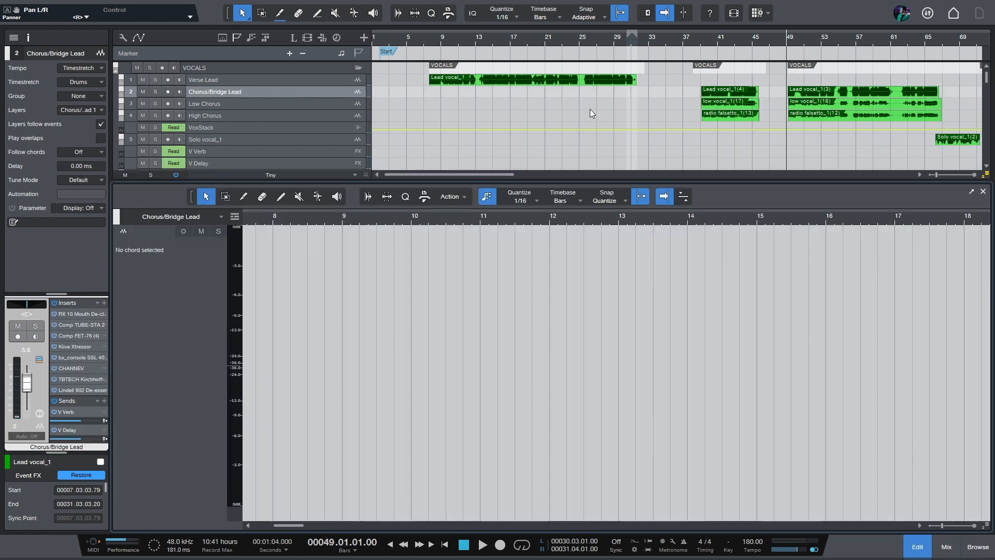
key("F2")
key("shift+e")
key("shift+e")
key("e")
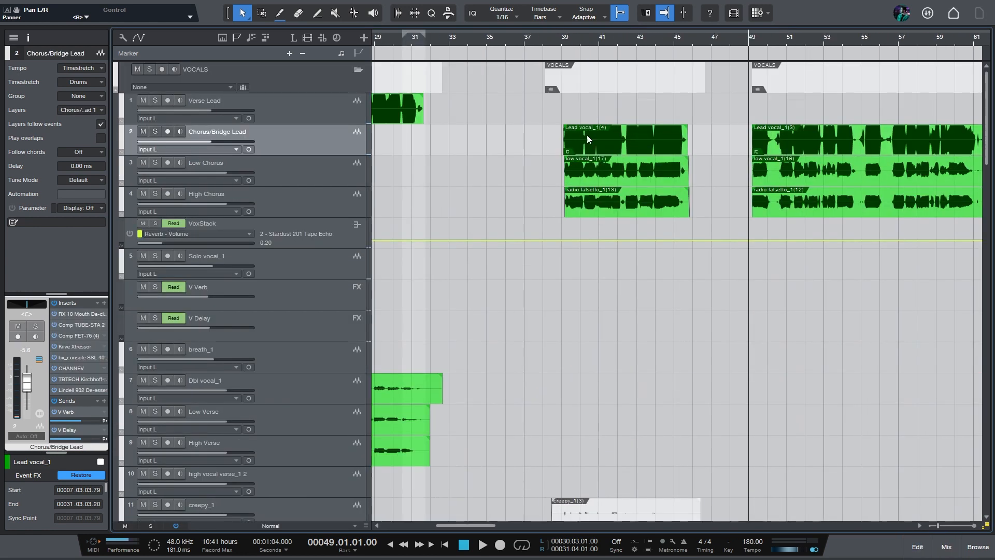
Play the full mix from bar 38 through the first chorus vocals
left_click(557, 38)
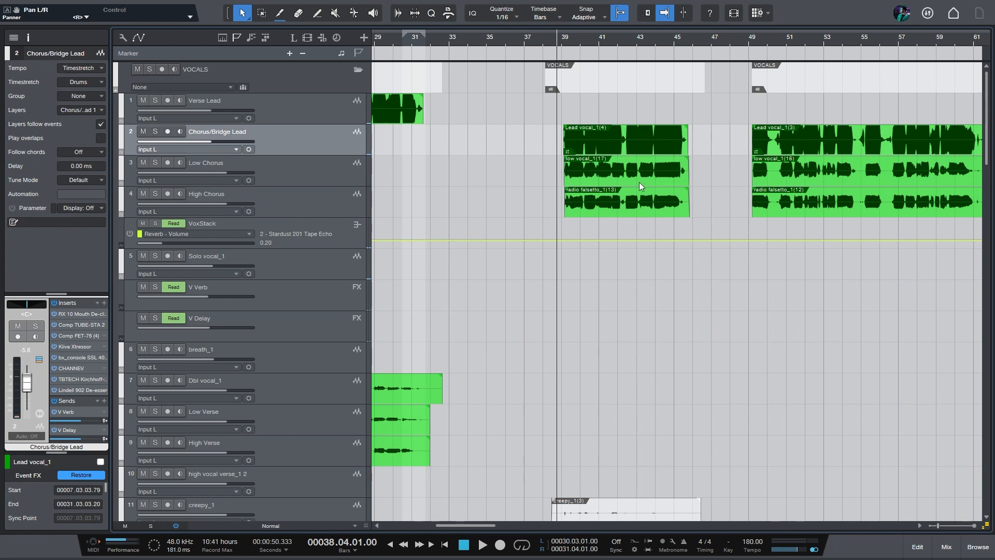
key("space")
left_click(609, 131)
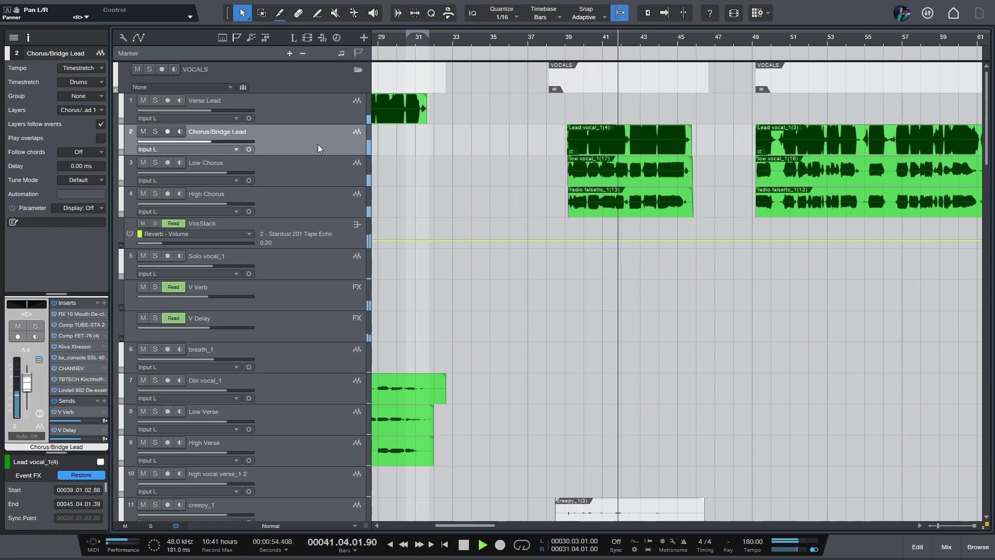
scroll(610, 186, "left", 3)
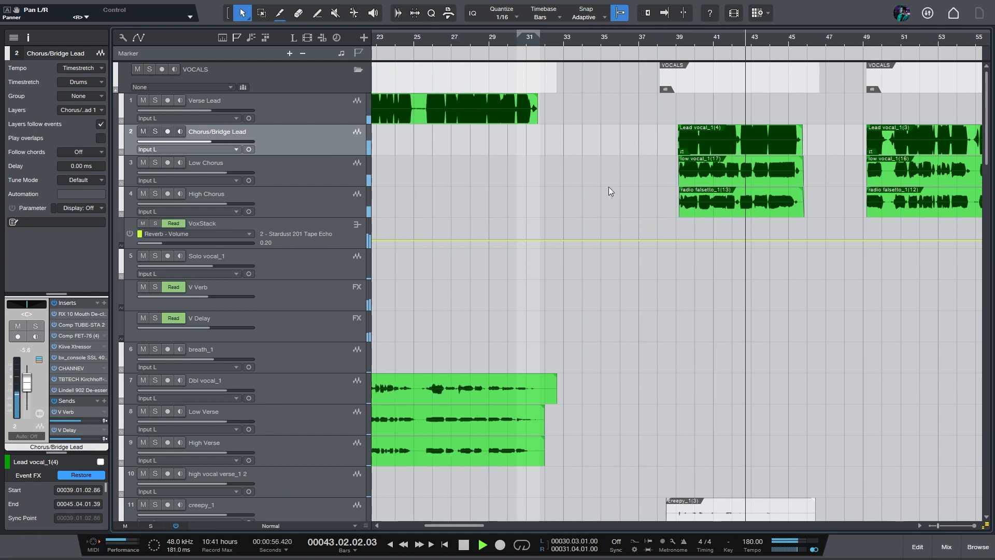
scroll(607, 191, "right", 5)
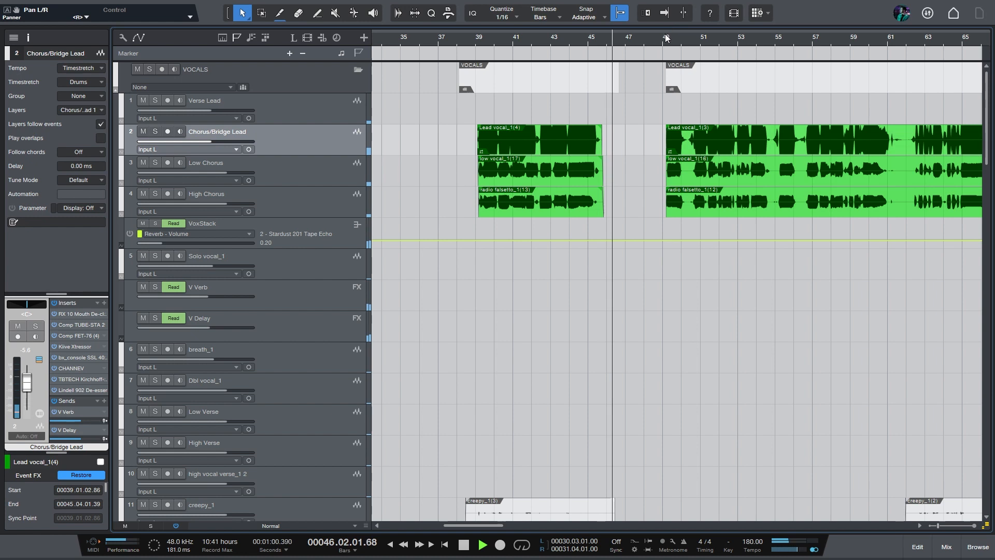
Solo the Chorus/Bridge Lead track, play it from bar 39, and stop playback
left_click(539, 141)
key("s")
left_click(483, 52)
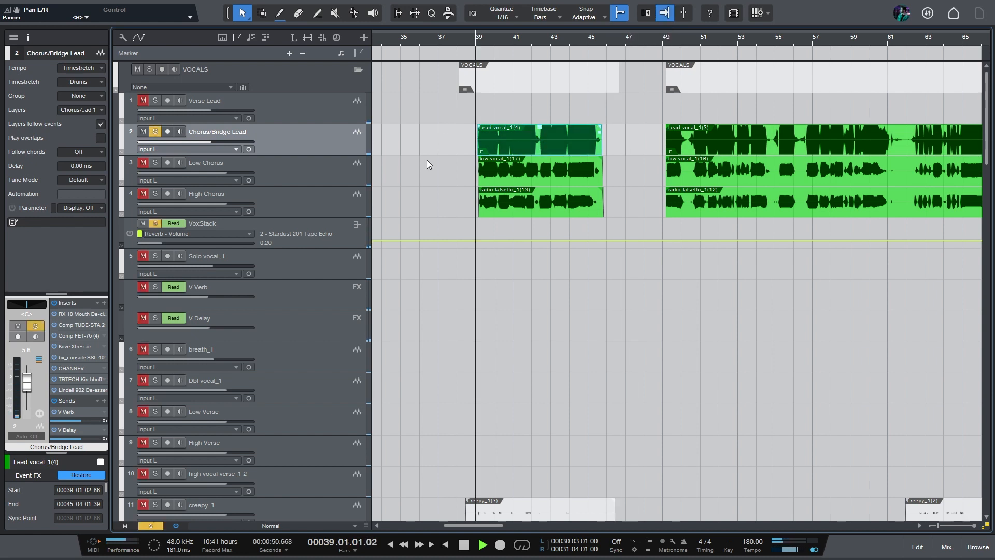
left_click(157, 223)
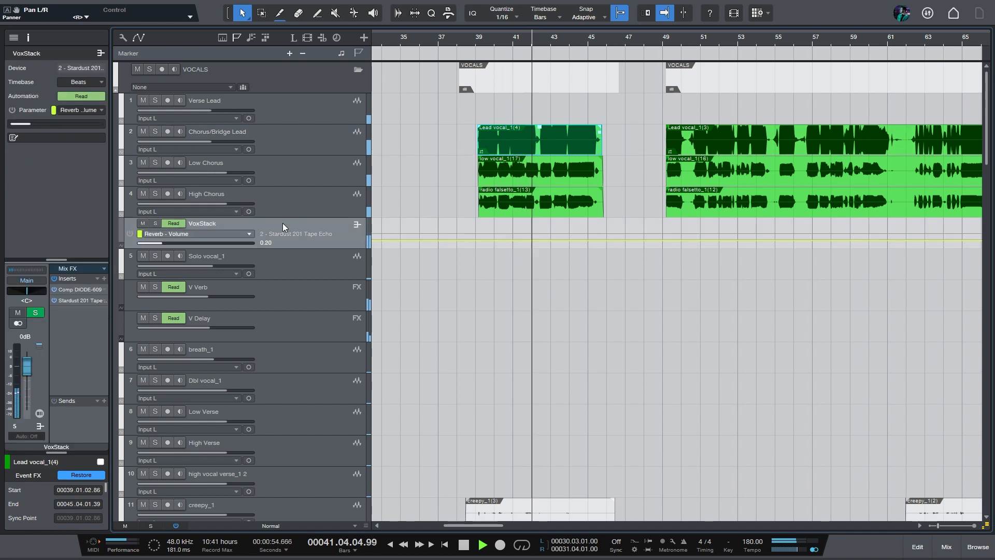
key("s")
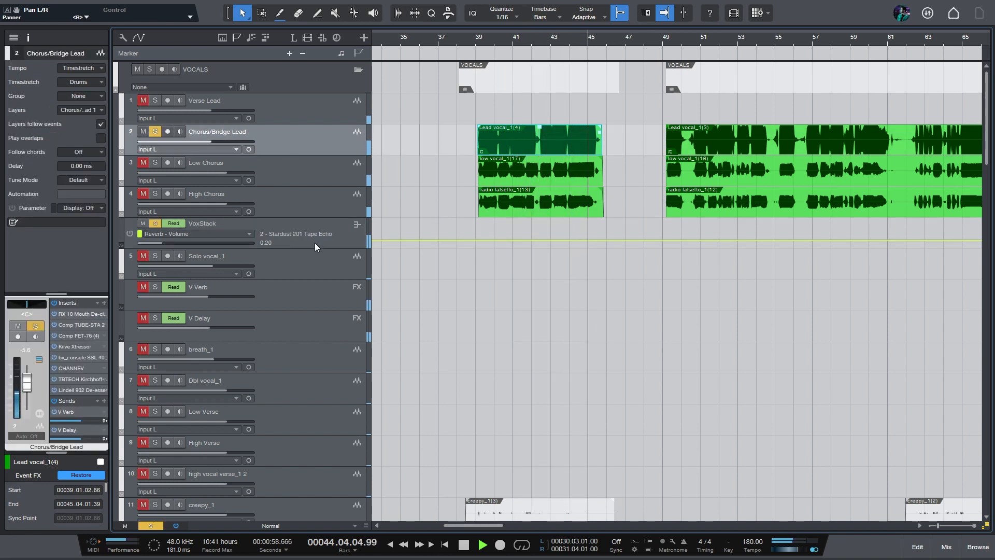
key("space")
Audition the Low Chorus and High Chorus tracks soloed along with the lead, then unsolo both harmony tracks
left_click(302, 239)
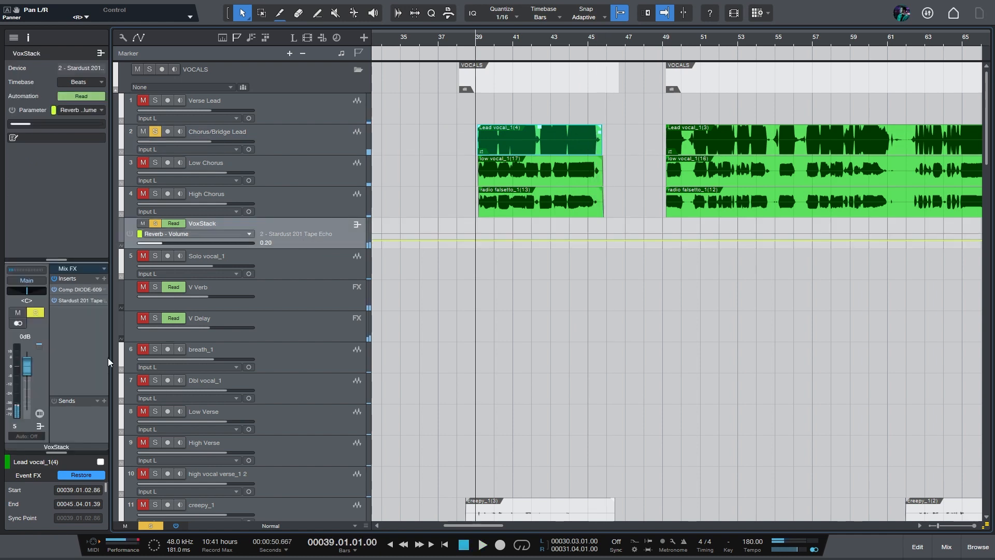
left_click(291, 201)
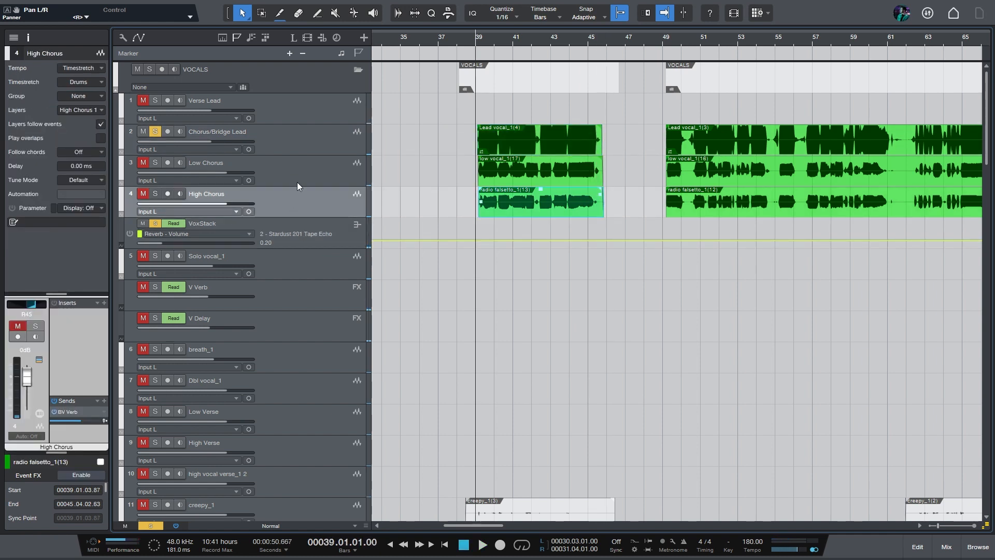
left_click(297, 182, "shift")
key("space")
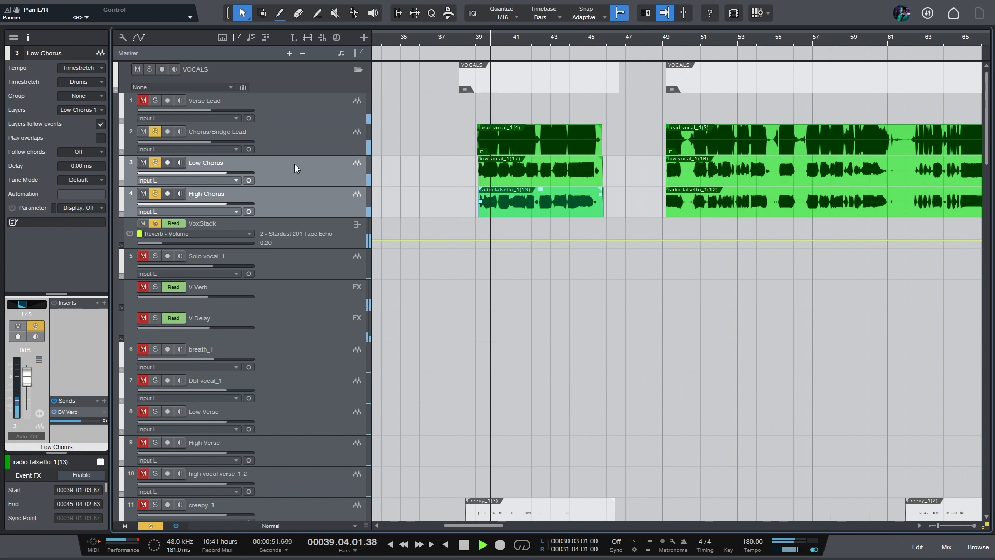
key("space")
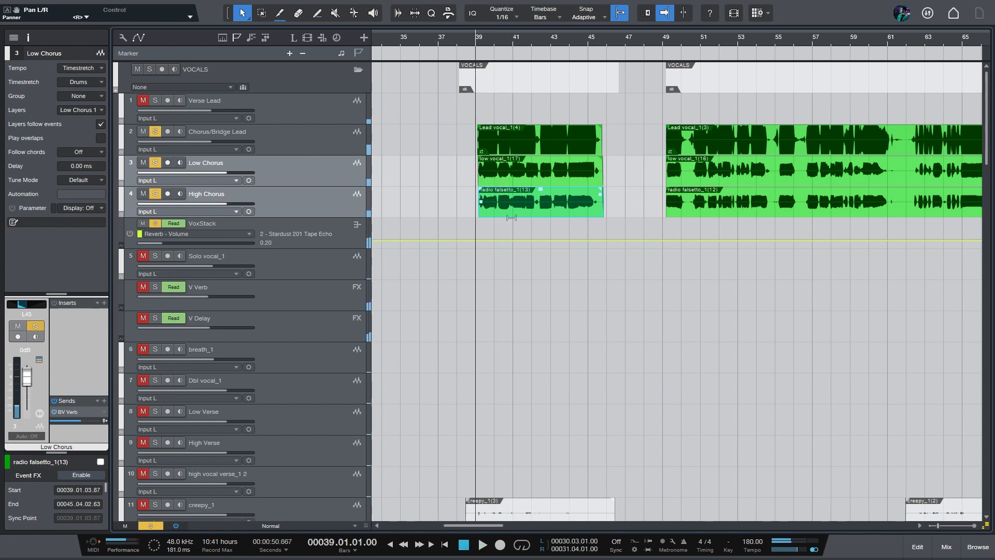
key("s")
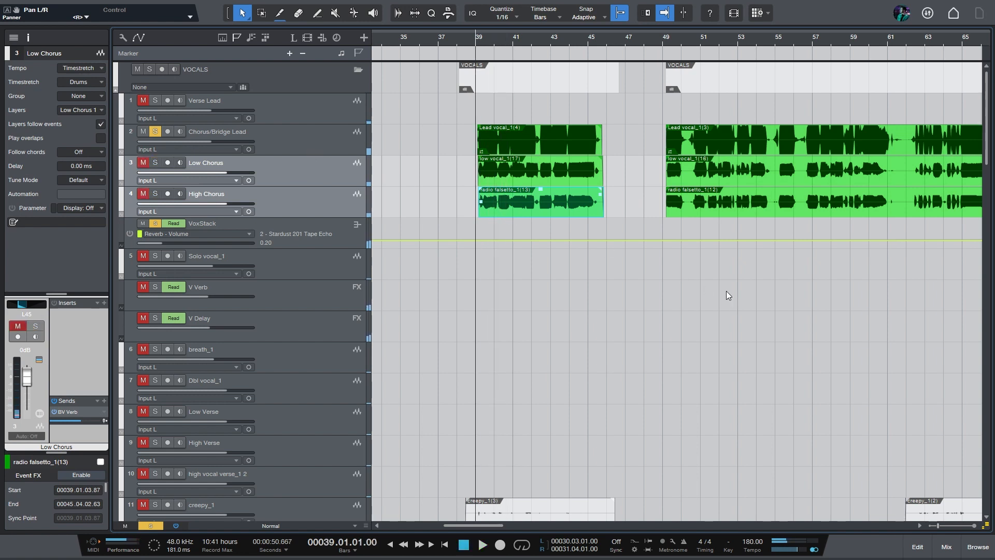
Deactivate the Stardust 201 Tape Echo insert on the VoxStack bus and close its window
left_click(290, 222)
left_click(75, 300)
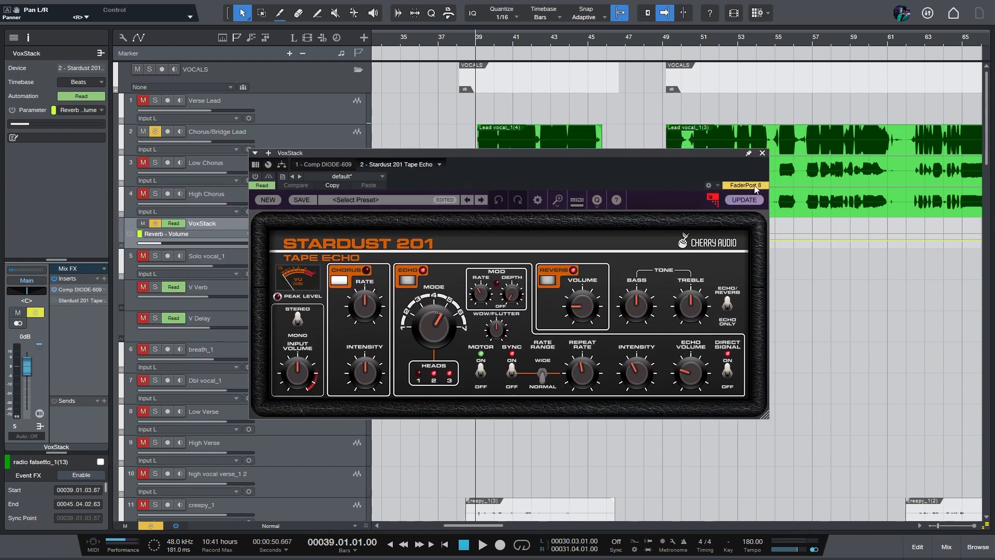
left_click(762, 153)
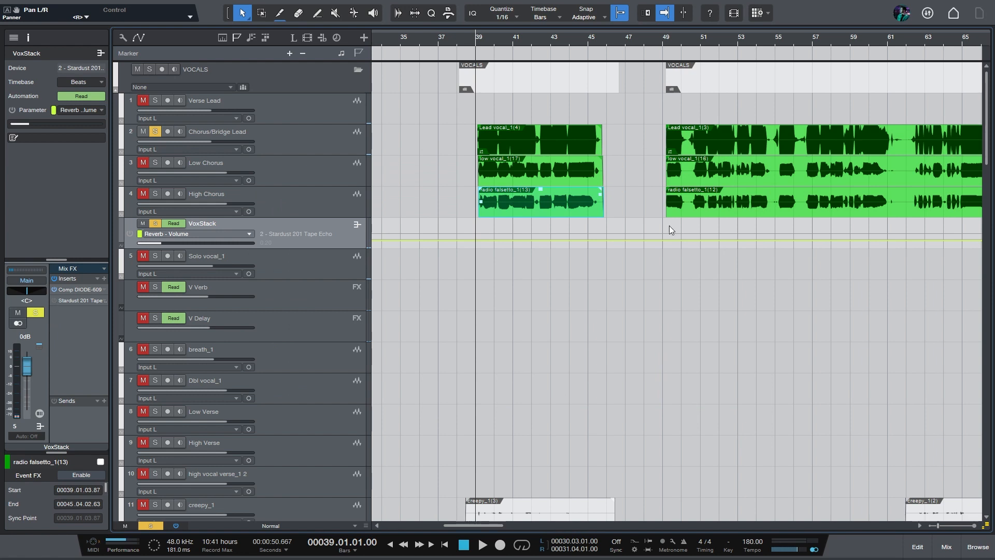
In the Comp FET-76 on the Chorus/Bridge Lead track, set Attack to about 1.83 and Release to about 6.04
left_click(333, 150)
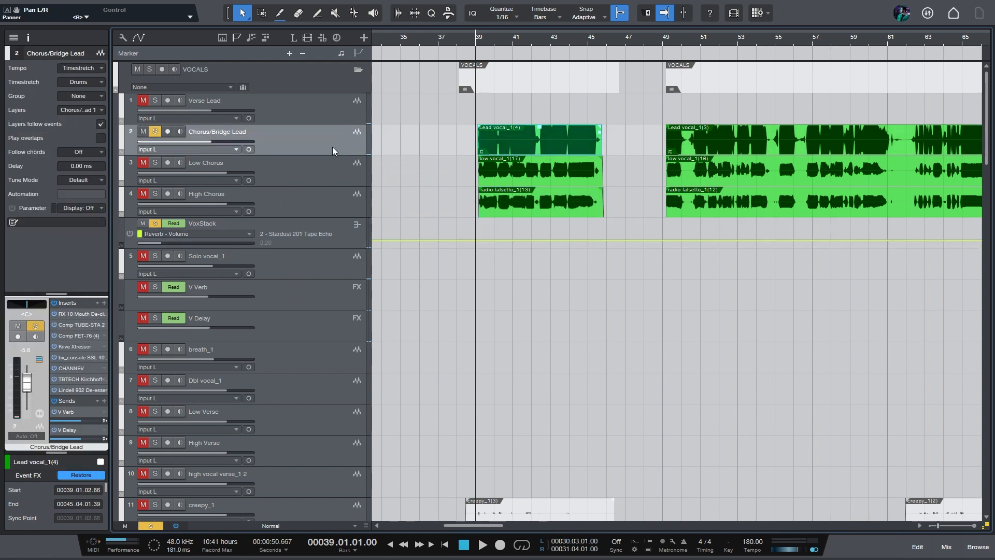
left_click(80, 336)
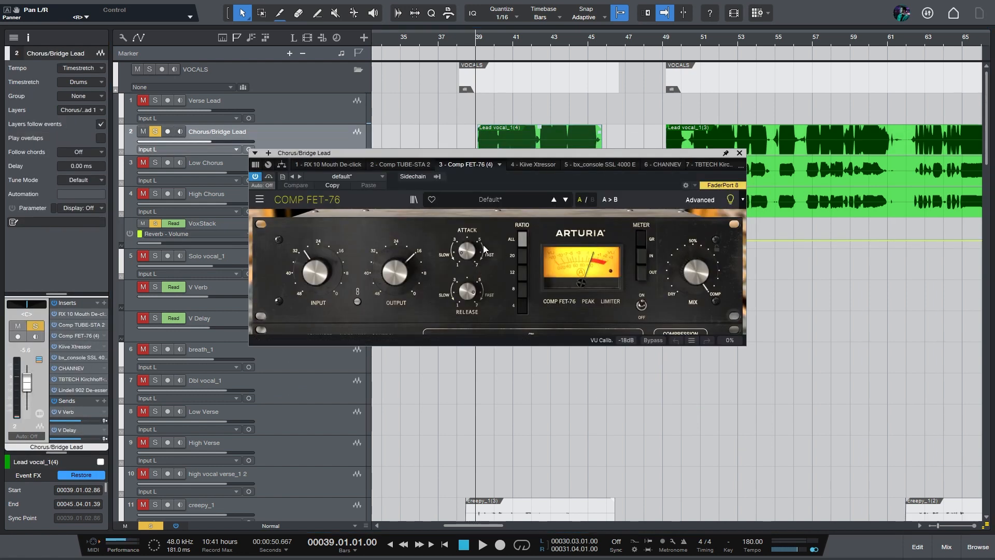
mouse_move(484, 249)
left_click_drag(467, 250, 466, 245)
left_click_drag(471, 293, 472, 289)
mouse_move(473, 261)
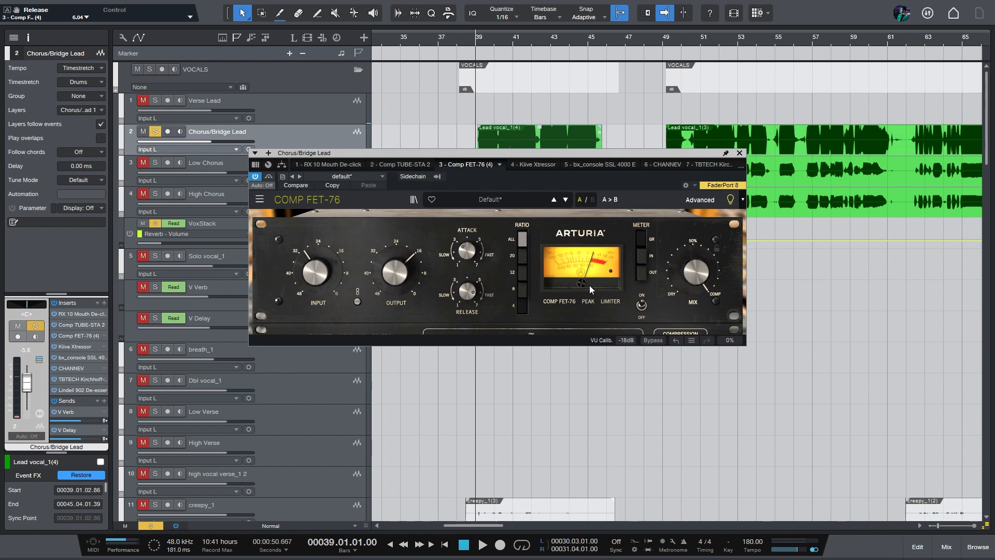
Play the soloed chorus lead and compare it with Comp FET-76 bypassed and active
key("space")
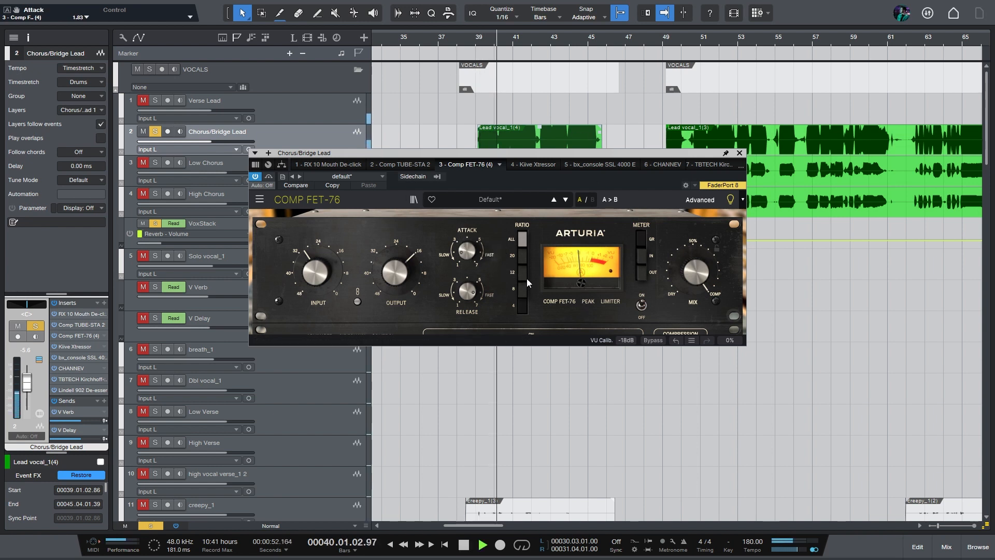
left_click(269, 177)
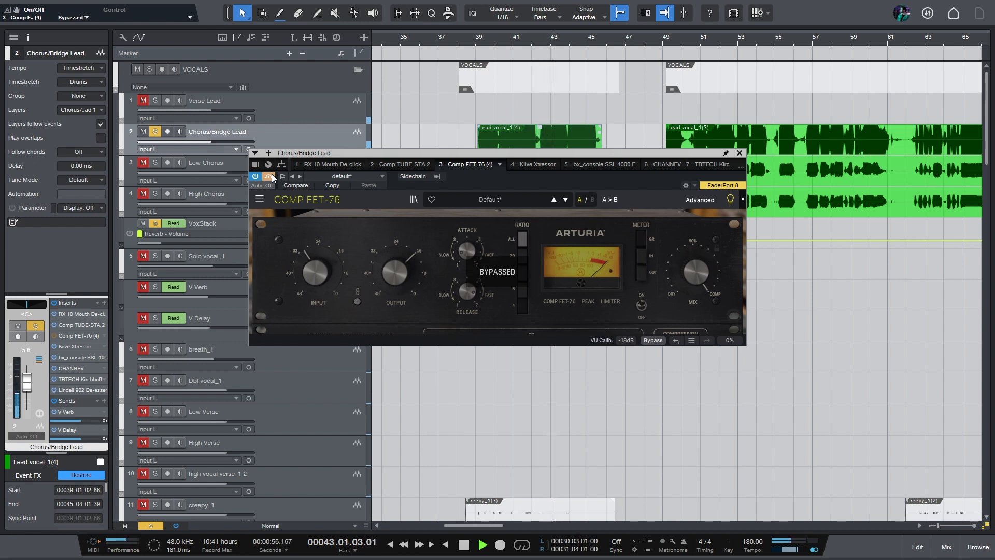
left_click(269, 177)
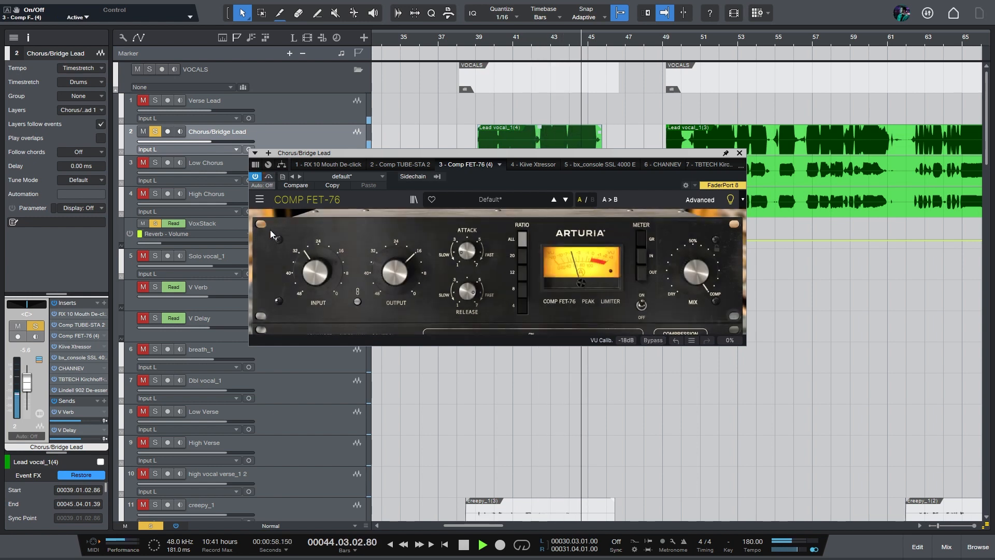
Play the soloed chorus lead through Comp FET-76, from around bar 39 and again from around bar 49
key("space")
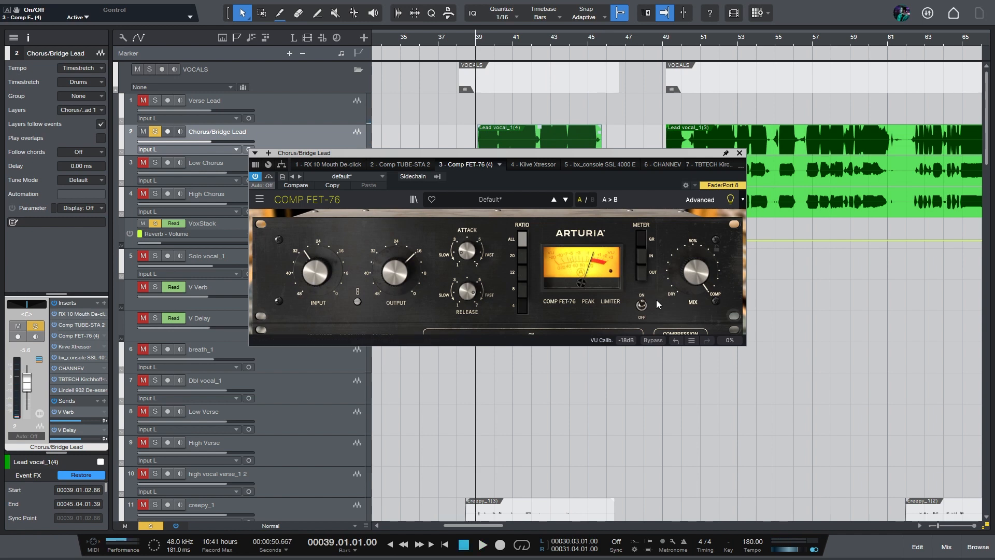
key("space")
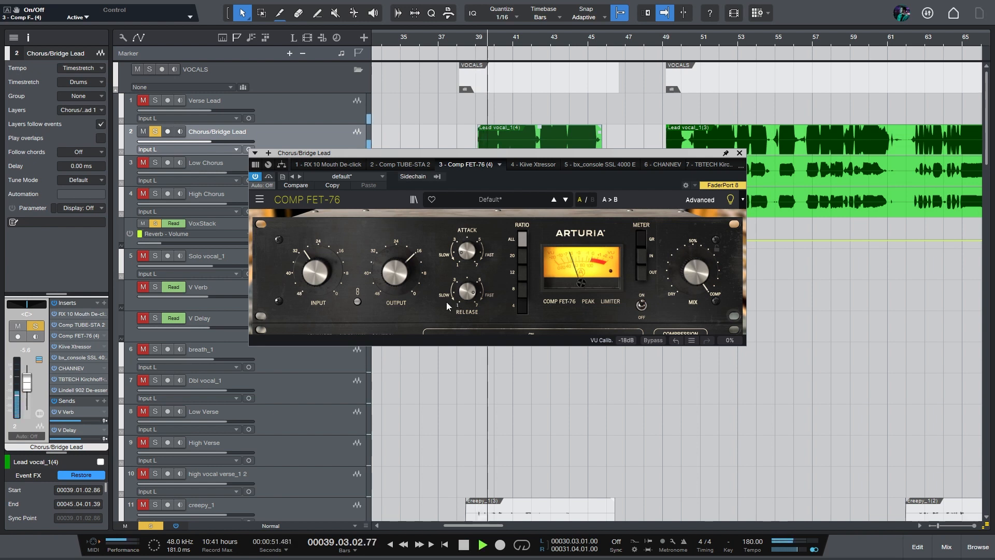
left_click(671, 40)
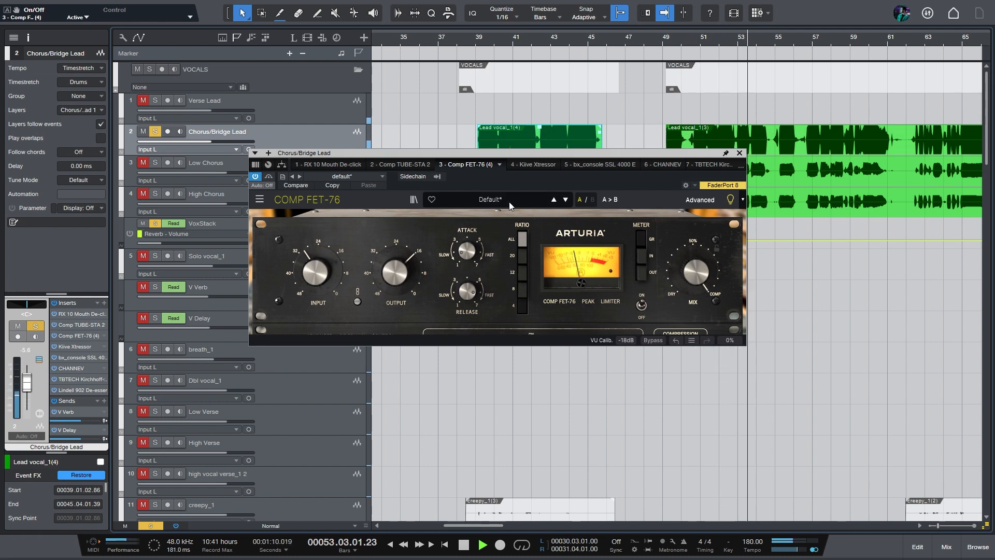
key("space")
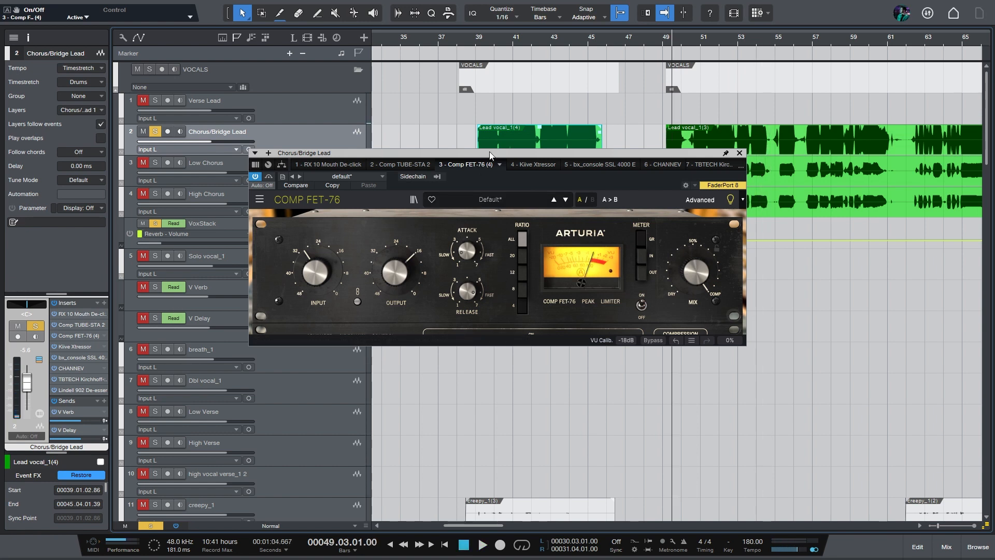
Reposition the Comp FET-76 window, view its advanced sidechain section and collapse it again
mouse_move(478, 157)
left_mouse_down()
mouse_move(461, 173)
mouse_move(461, 156)
left_mouse_up()
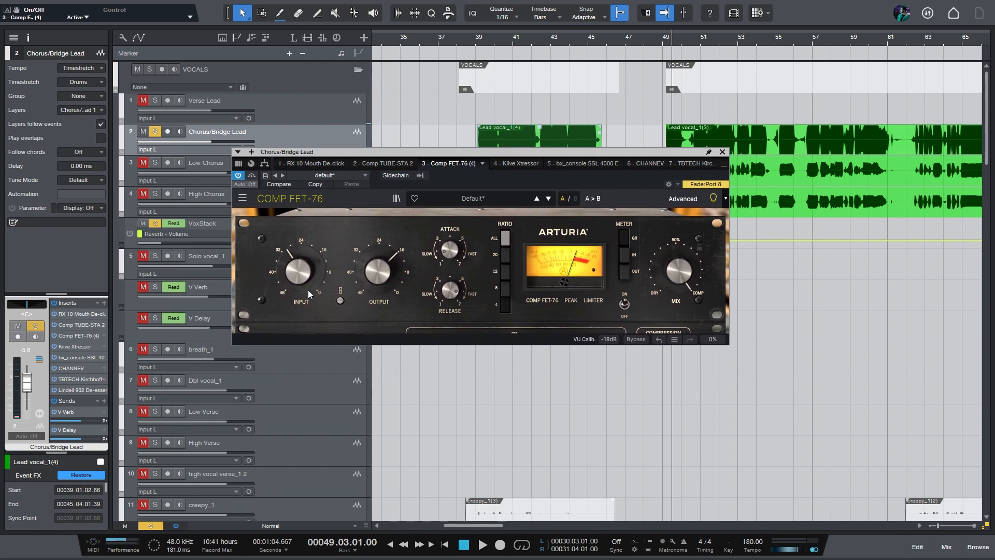
mouse_move(286, 290)
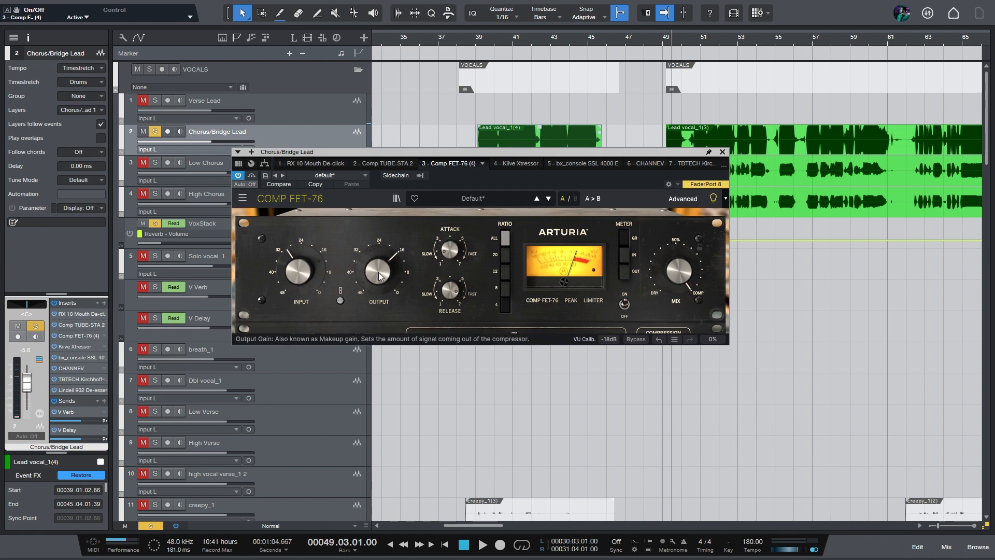
left_click(692, 198)
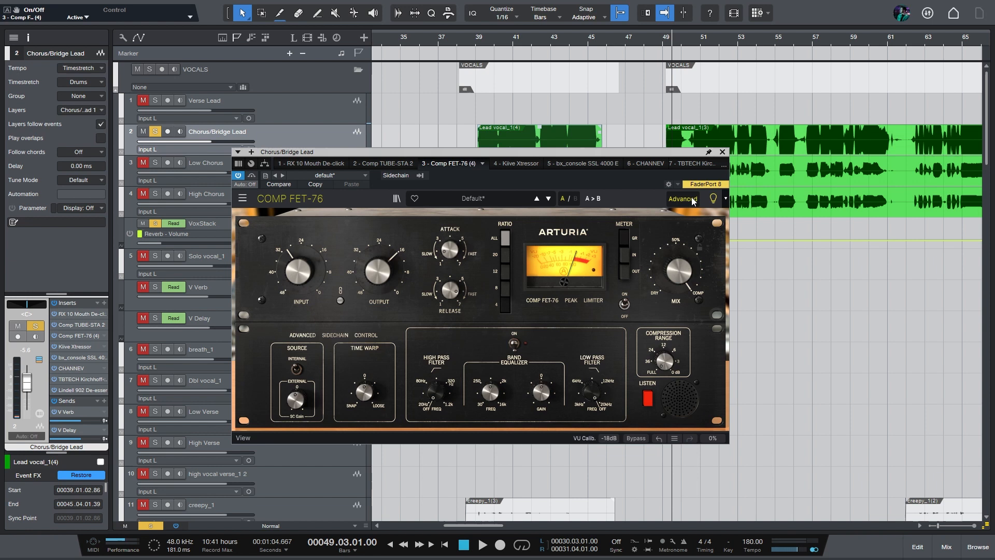
left_click(691, 198)
During chorus playback, set Comp FET-76's Input Gain to about -13.1 dB and compare the compressor bypassed and active
left_click(496, 51)
key("space")
left_click_drag(287, 295, 303, 237)
left_click_drag(300, 288, 319, 269)
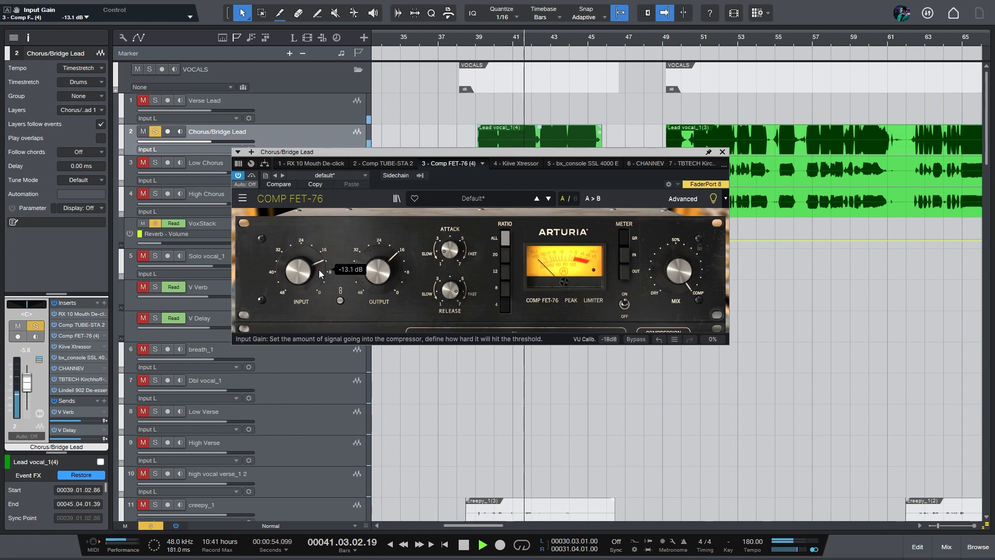
left_click(378, 278)
left_click(253, 176)
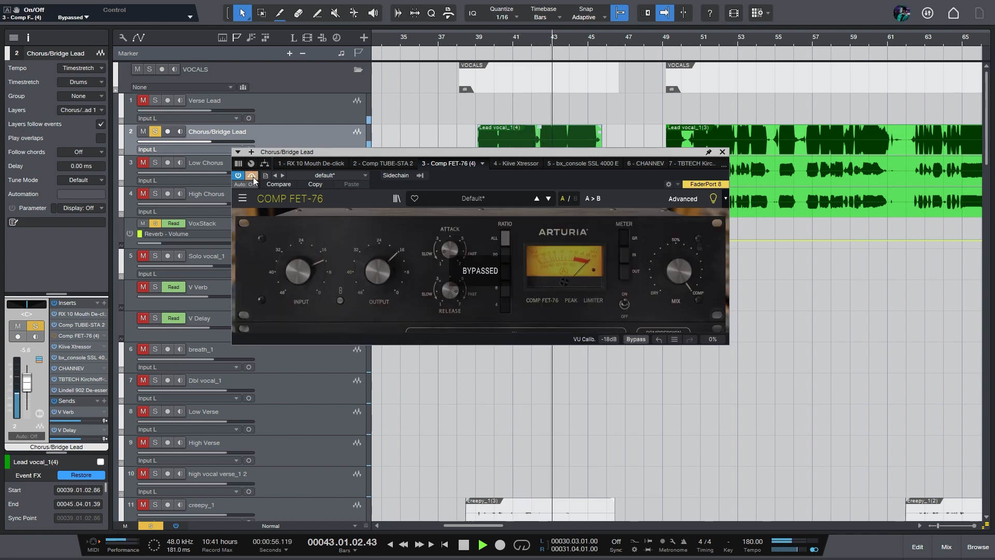
left_click(252, 175)
Try Comp FET-76's Input Gain at 0 dB and about -25.9 dB during playback, and settle it at about -16.9 dB
left_click_drag(299, 270, 300, 262)
key("space")
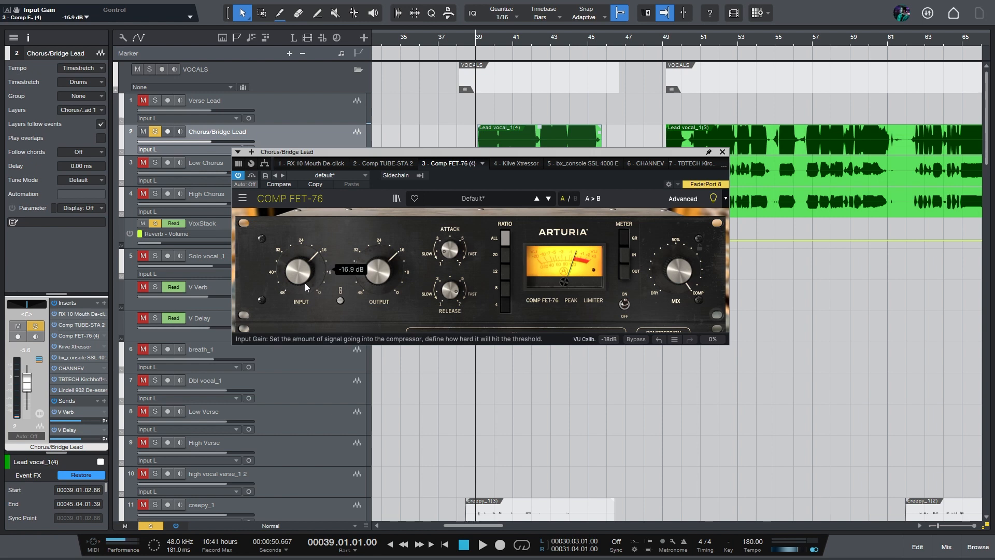
key("space")
left_click_drag(314, 301, 318, 288)
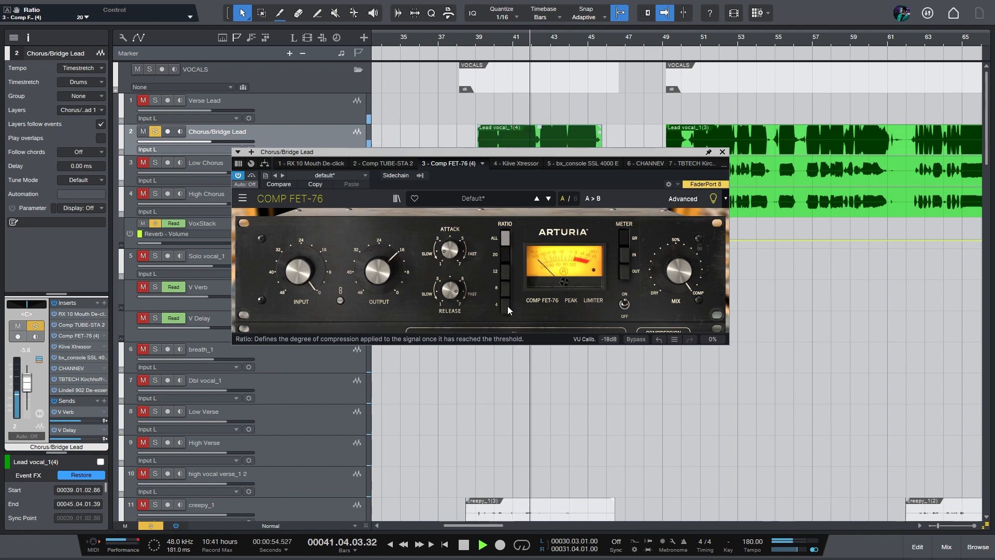
left_click_drag(299, 271, 298, 298)
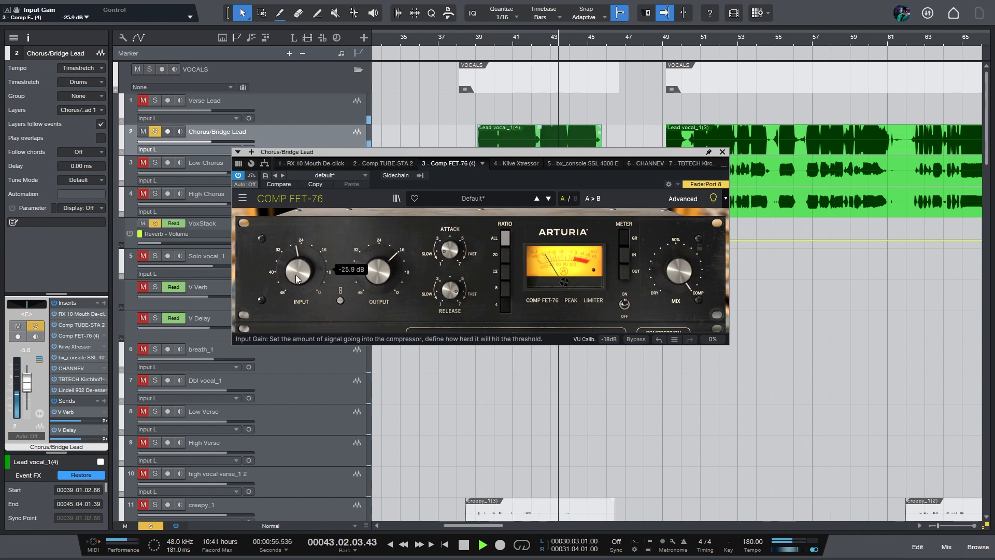
double_click(282, 284)
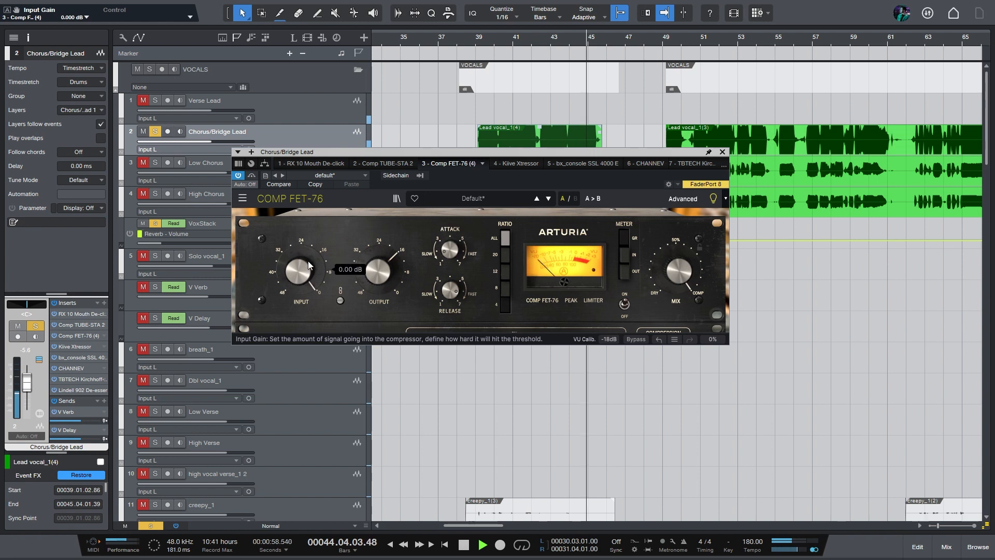
key("space")
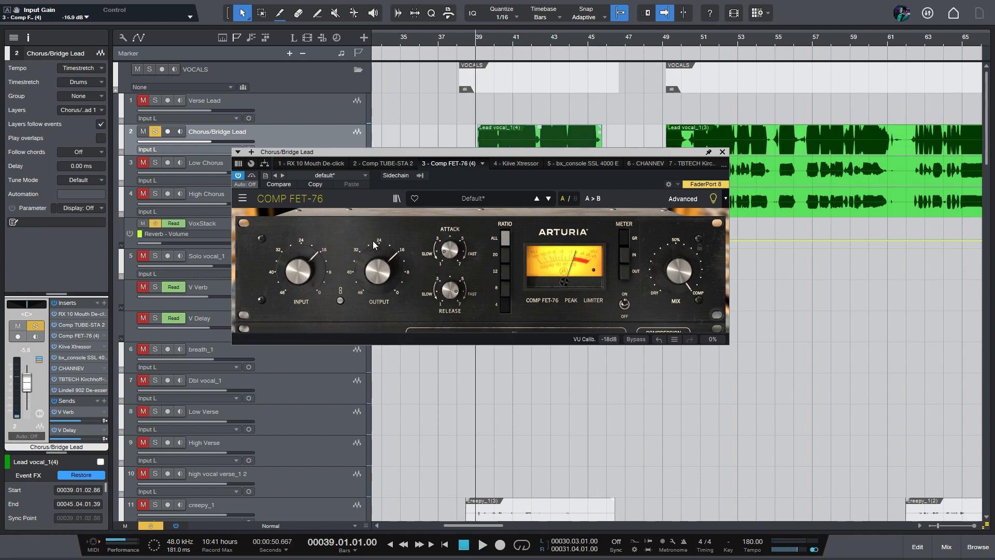
Toggle Comp FET-76's bypass on and off, check its Mix control and play the start of the chorus lead
left_click(250, 176)
left_click(251, 176)
mouse_move(679, 257)
key("space")
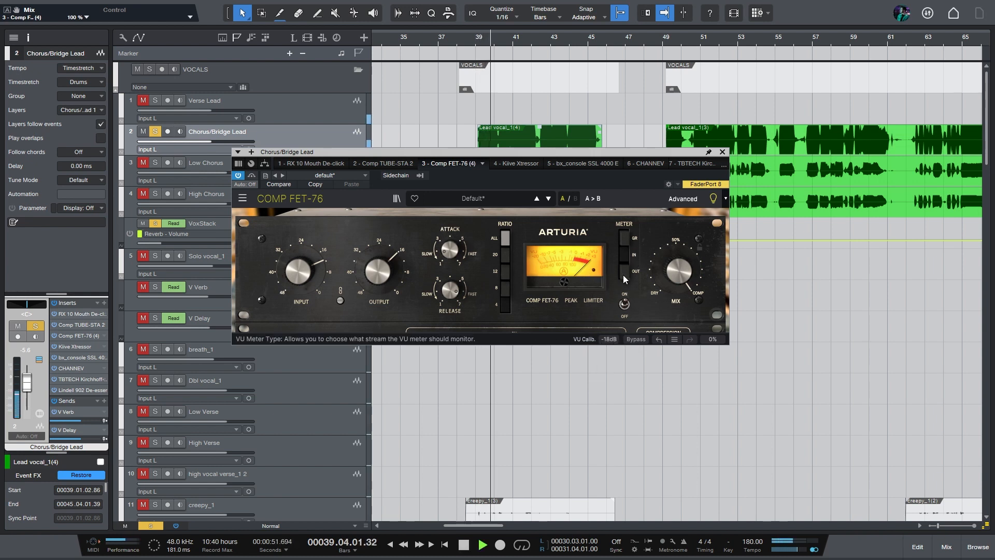
key("space")
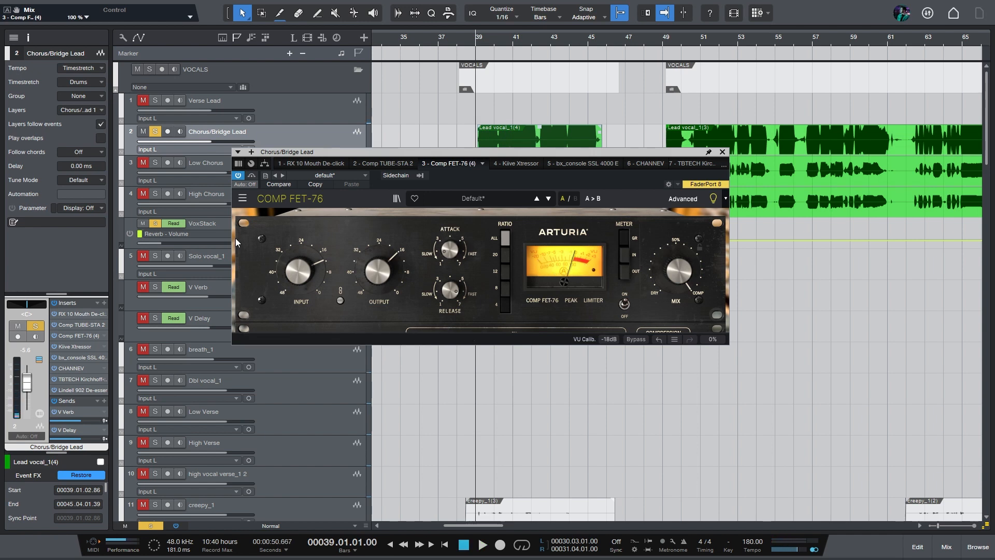
Open Comp TUBE-STA on the Chorus/Bridge Lead and compare it deactivated and active during playback
left_click(72, 325)
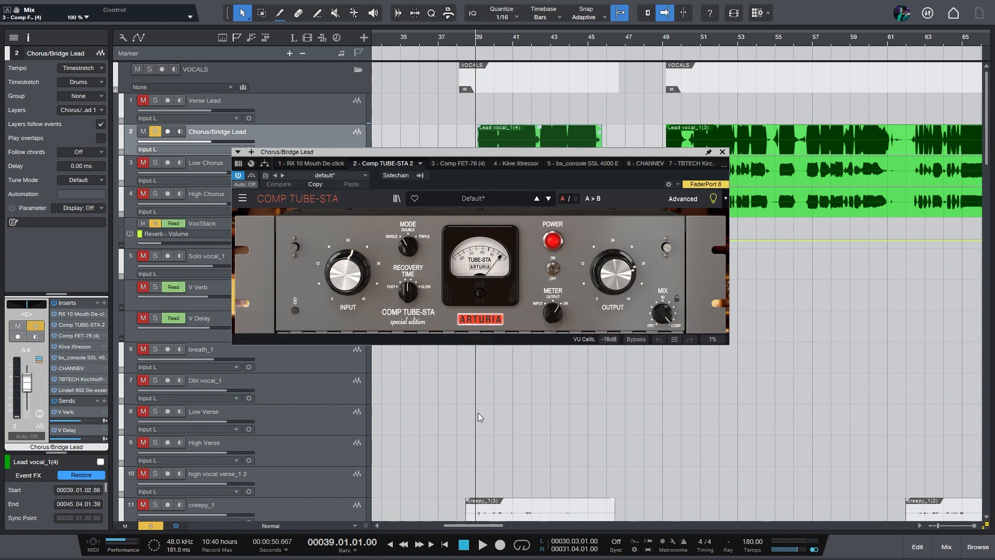
key("space")
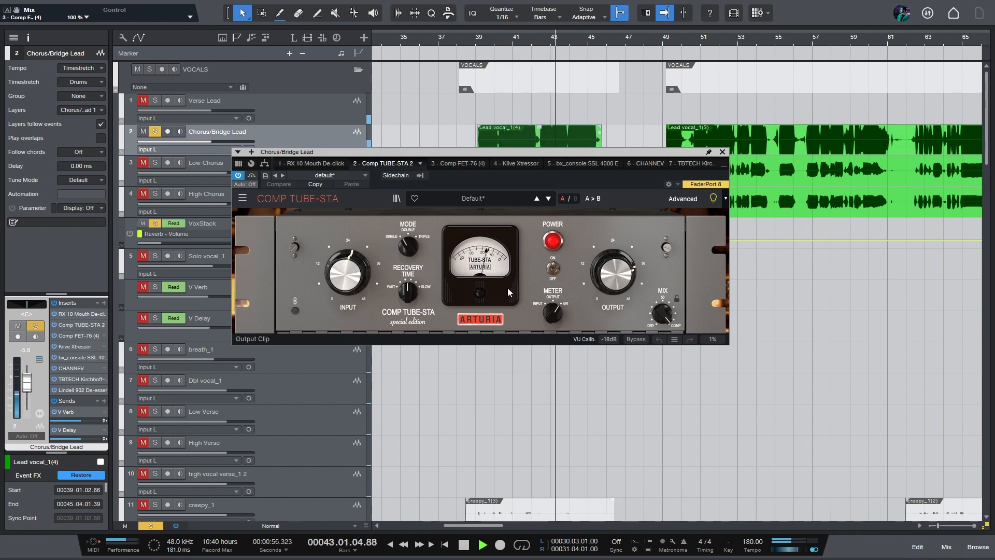
left_click(239, 175)
left_click(238, 175)
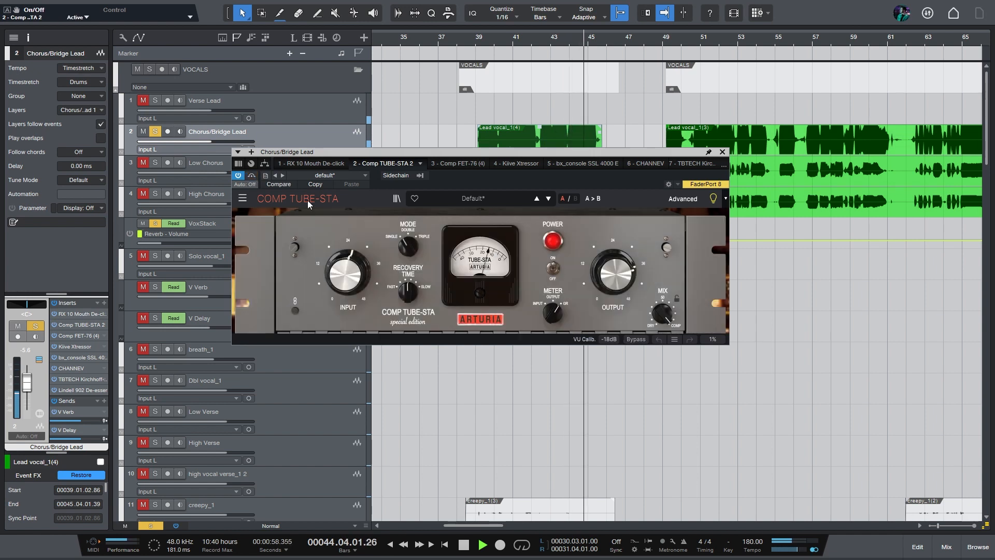
key("space")
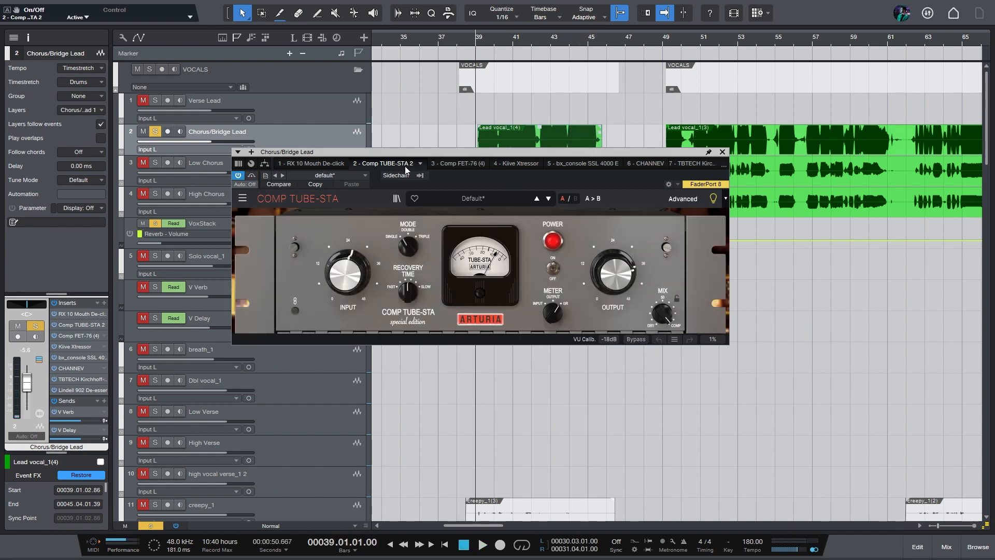
View the RX 10 Mouth De-click settings, and play the chorus lead with Kiive Xtressor bypassed and active
left_click(461, 164)
left_click(340, 163)
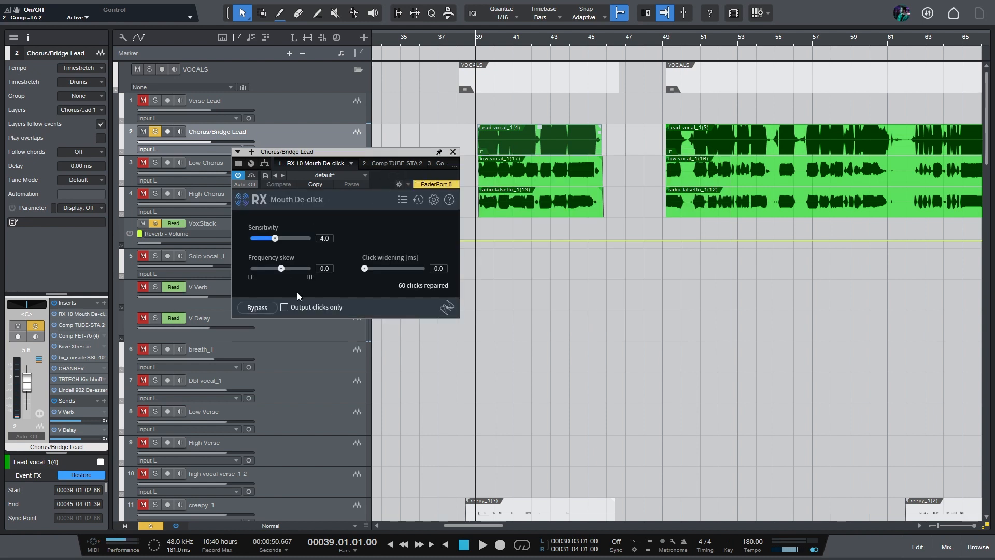
left_click(70, 346)
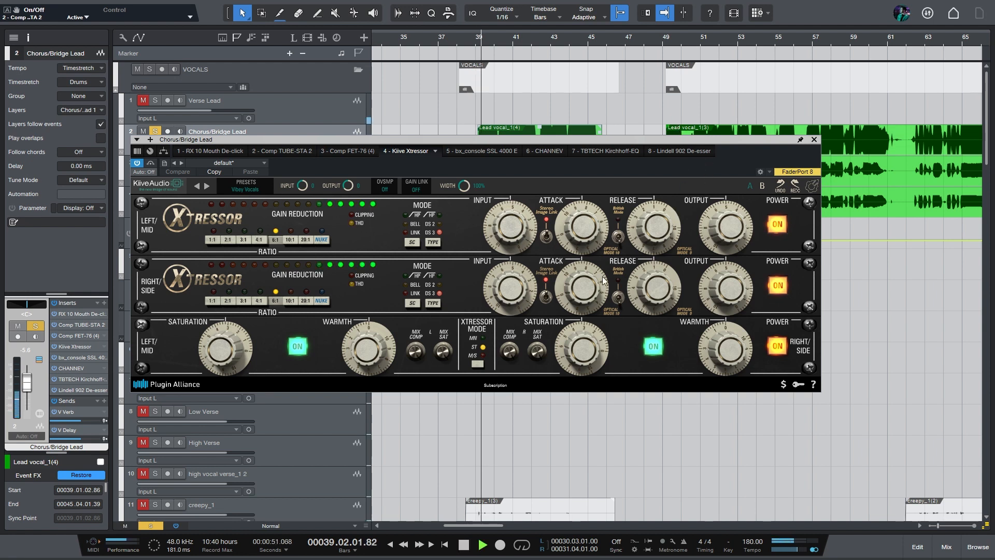
left_click(150, 163)
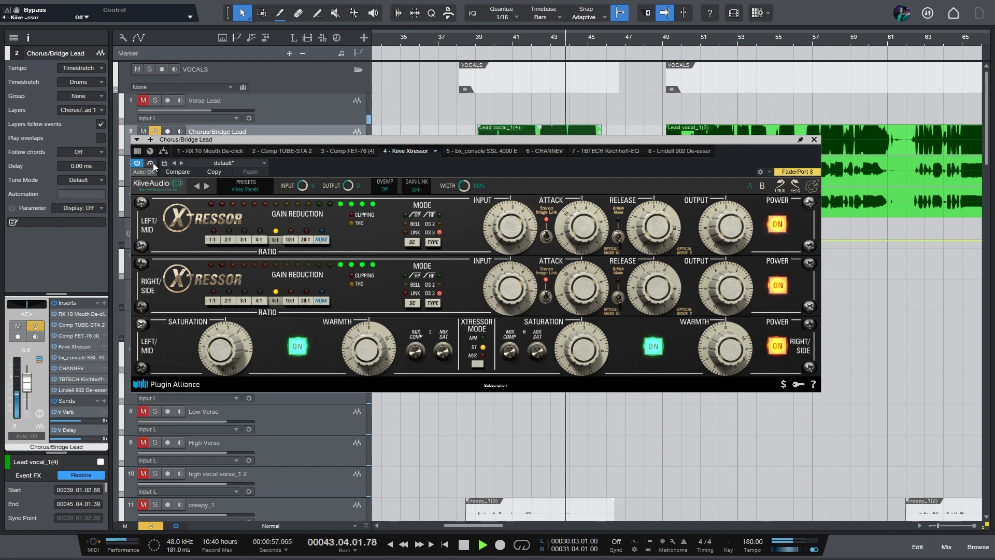
left_click(151, 163)
key("space")
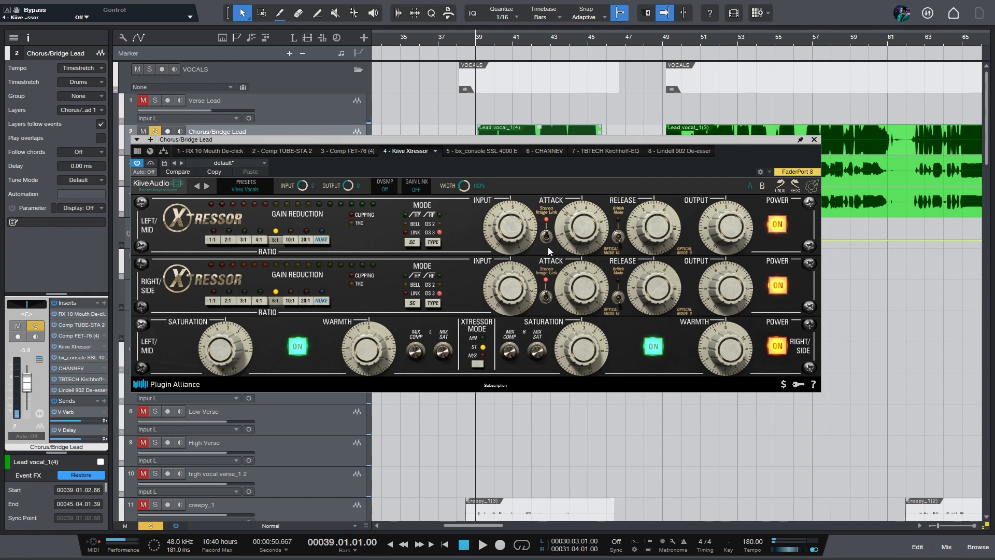
Open bx_console SSL 4000 E, move its window fully into view and compare it bypassed and active during playback
left_click(73, 356)
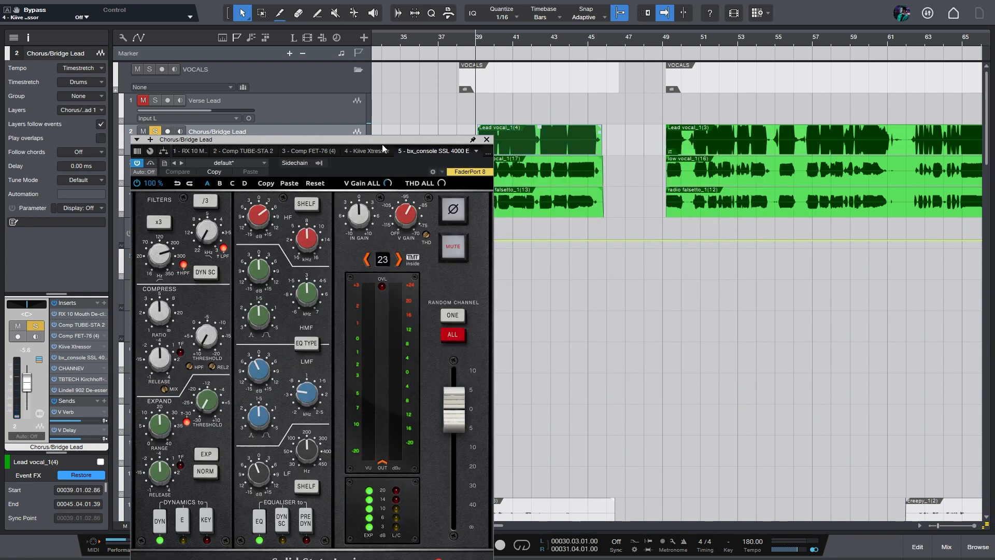
left_click_drag(384, 142, 522, 63)
key("space")
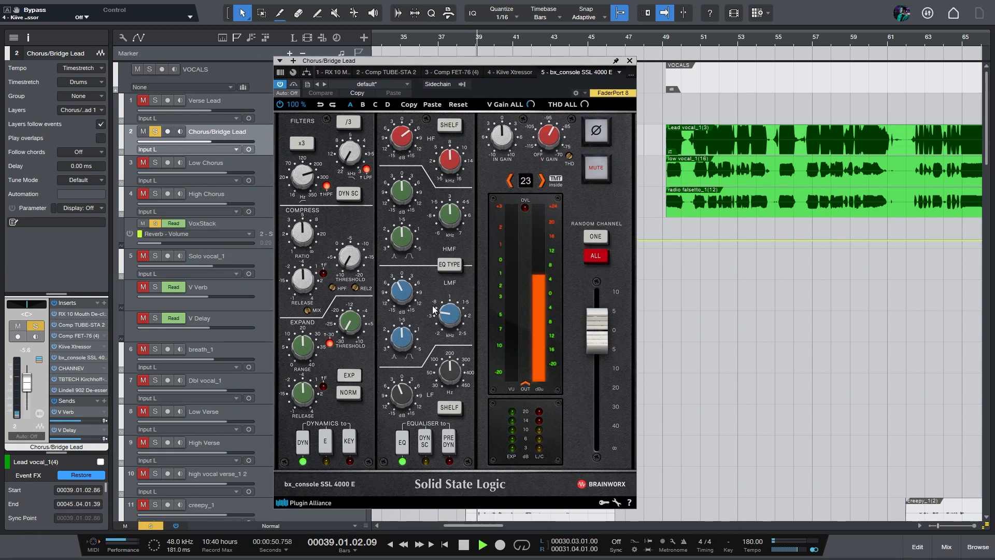
left_click(293, 85)
left_click(293, 84)
key("space")
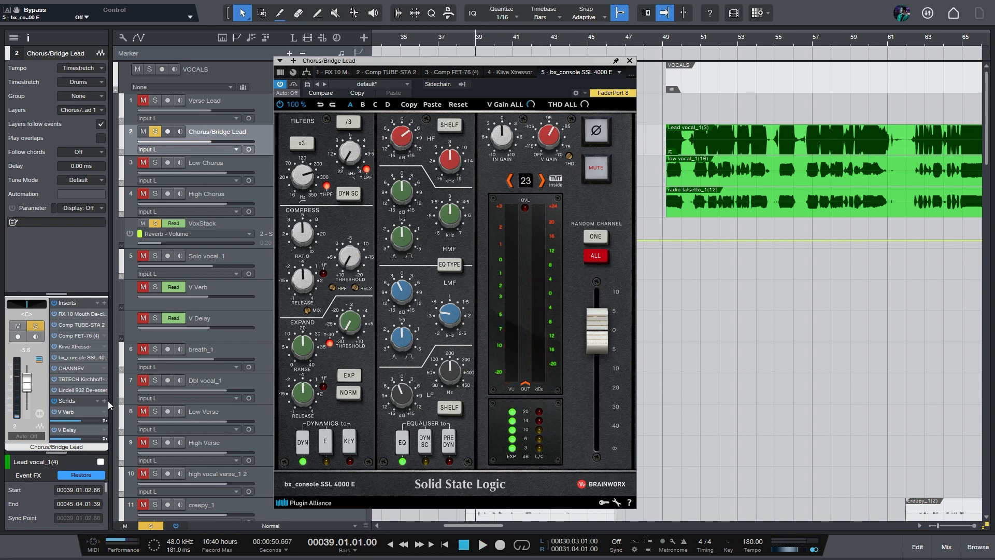
Open CHANNEV on the lead vocal, inspect its T-01 Tape drive and compare it bypassed and active during playback
left_click(82, 369)
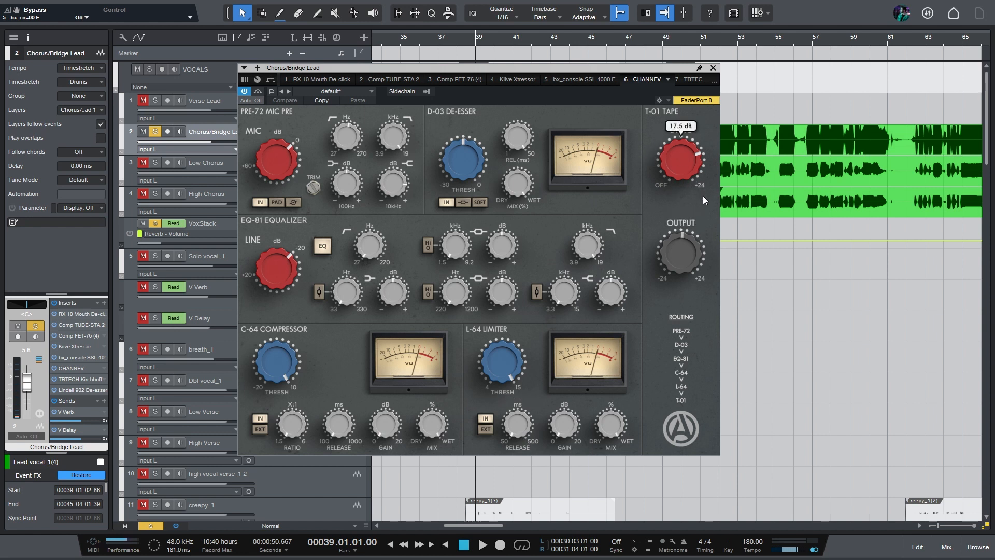
key("space")
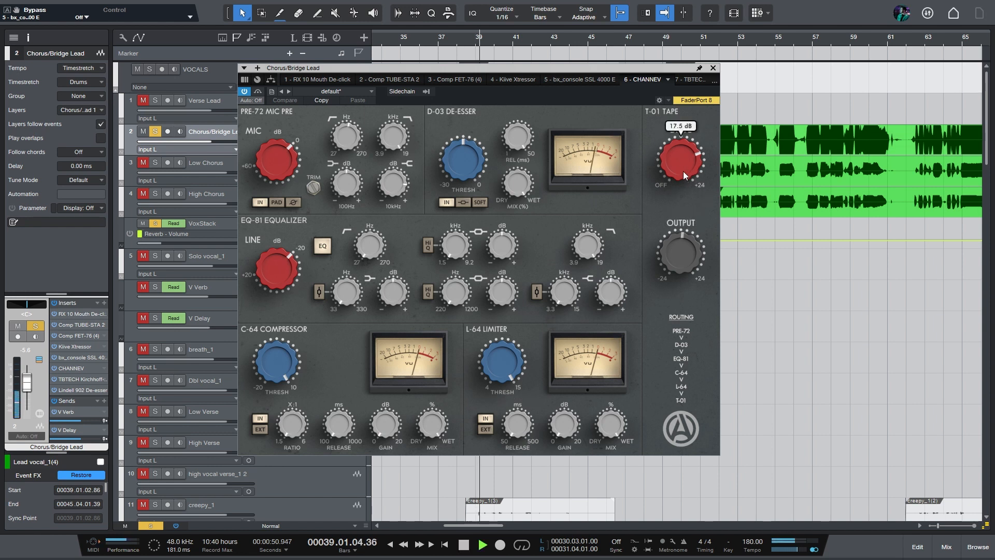
left_click(257, 92)
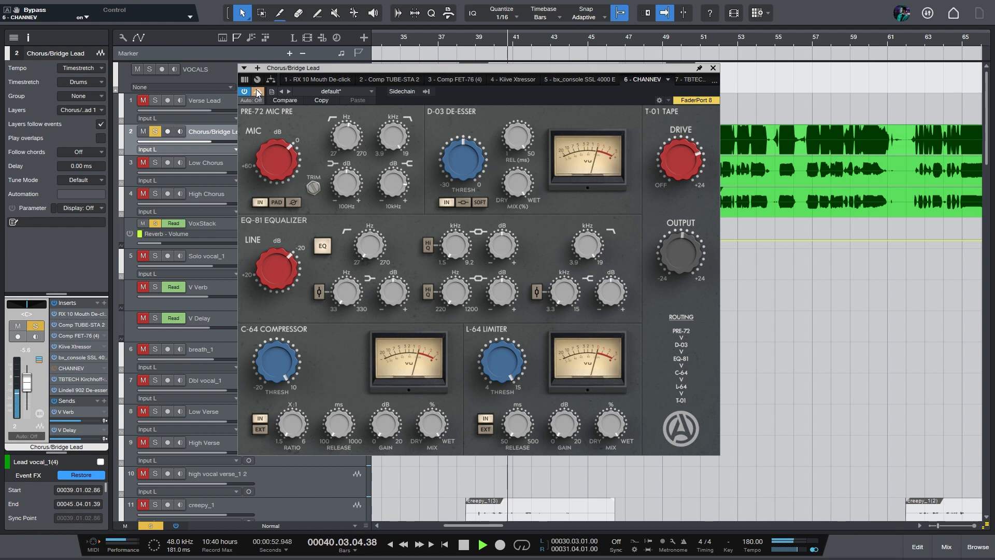
left_click(258, 92)
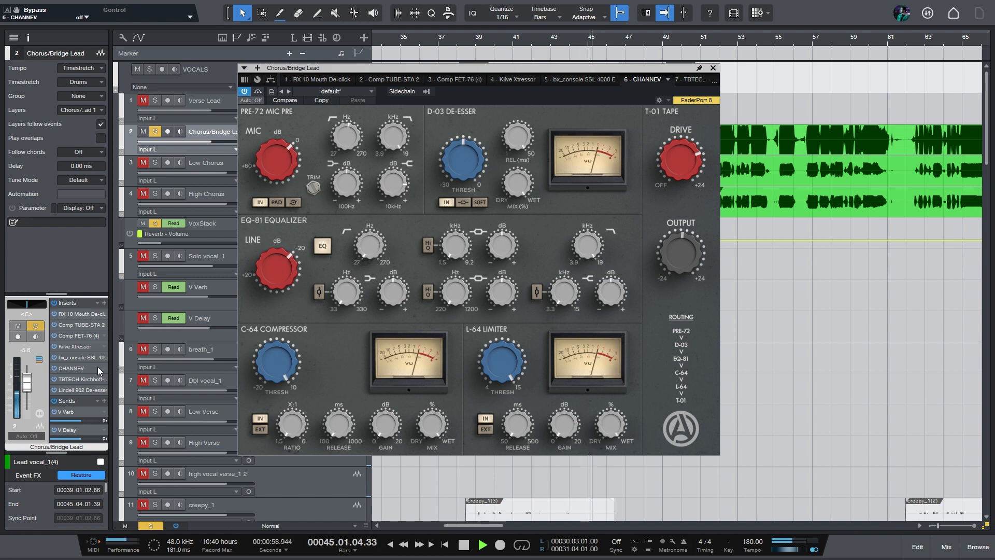
Examine the TBTECH Kirchhoff-EQ curve, and play the chorus lead while viewing the Lindell 902 De-esser
double_click(83, 379)
key("space")
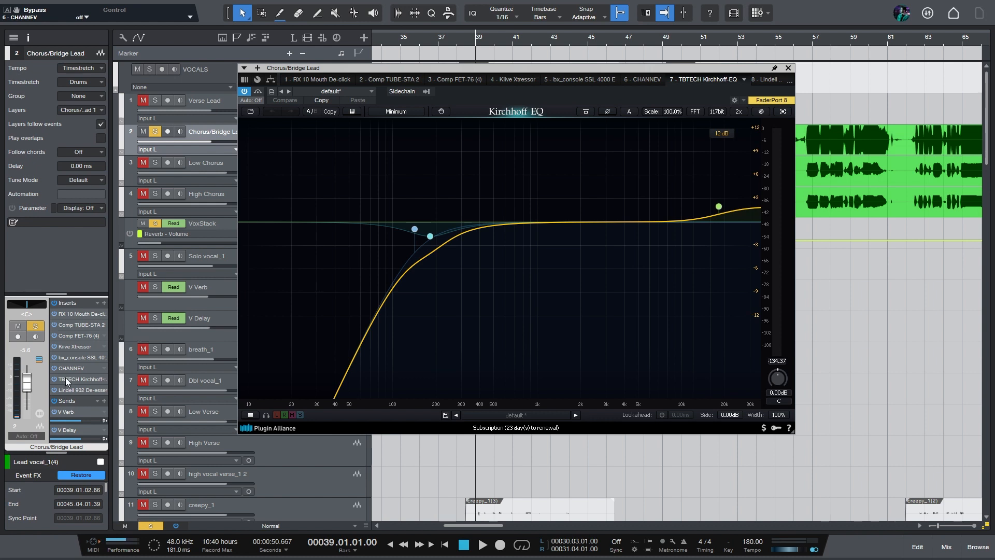
double_click(78, 390)
key("space")
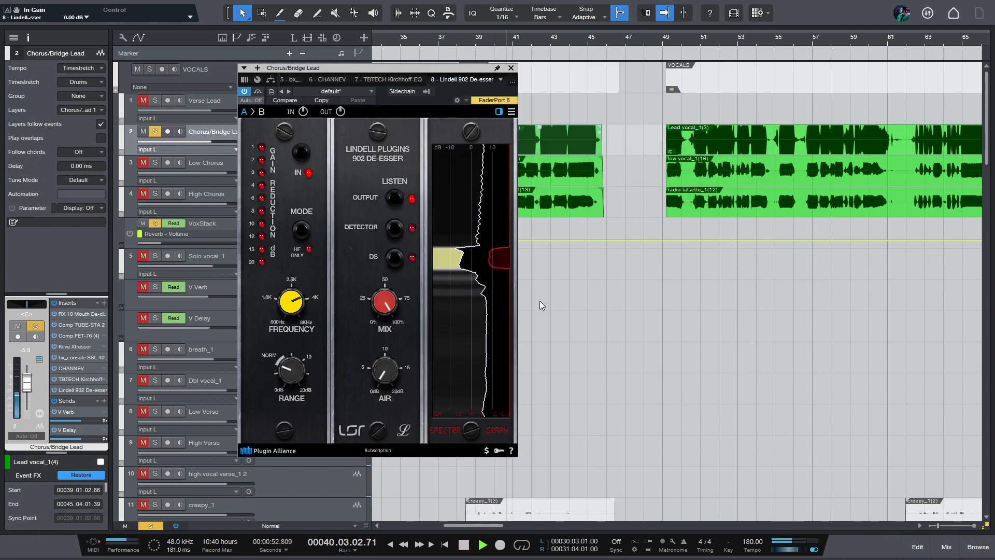
key("space")
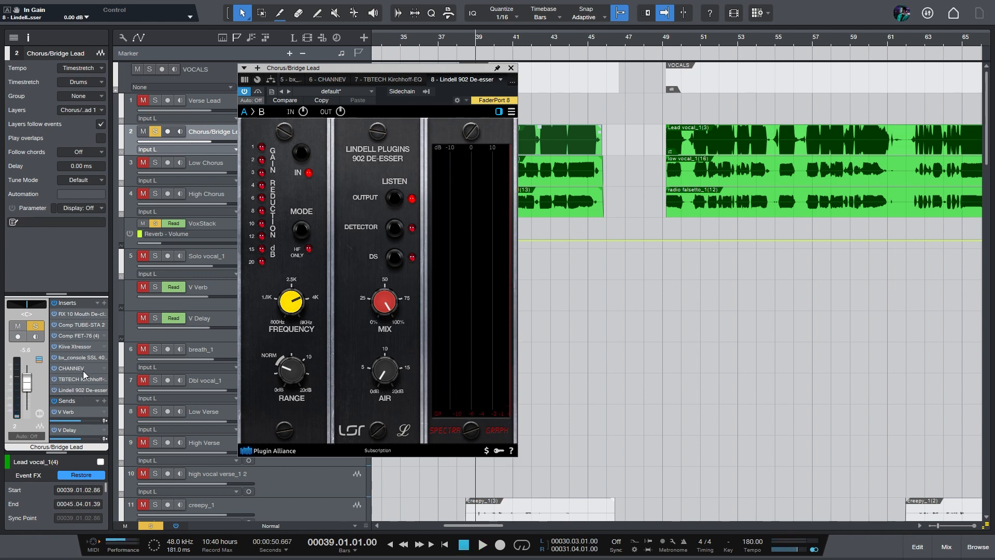
Reopen CHANNEV from the Chorus/Bridge Lead inserts for another look and close the plug-in window
double_click(83, 369)
key("space")
left_click(713, 68)
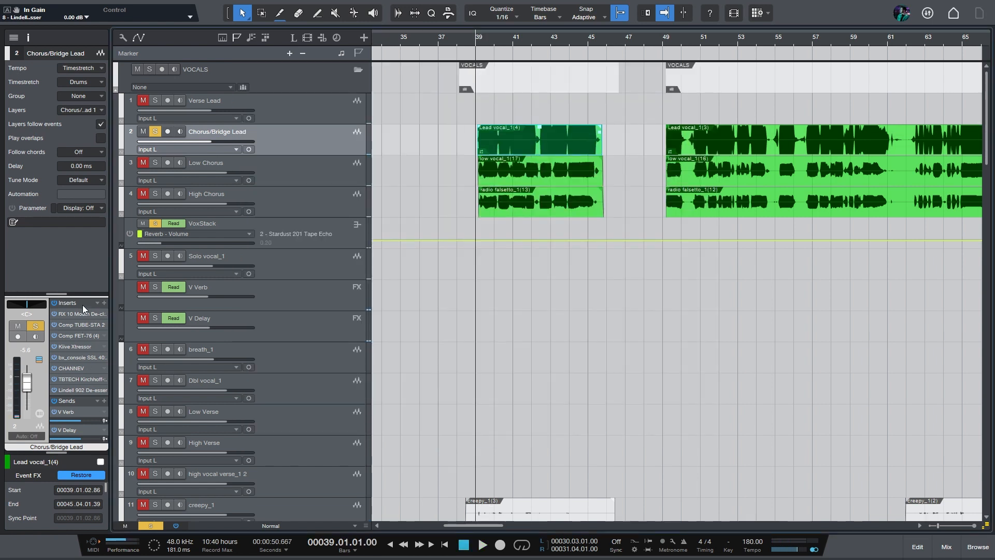
Clear the Chorus/Bridge Lead solo and open Comp FET-76 on the Bass track
key("z")
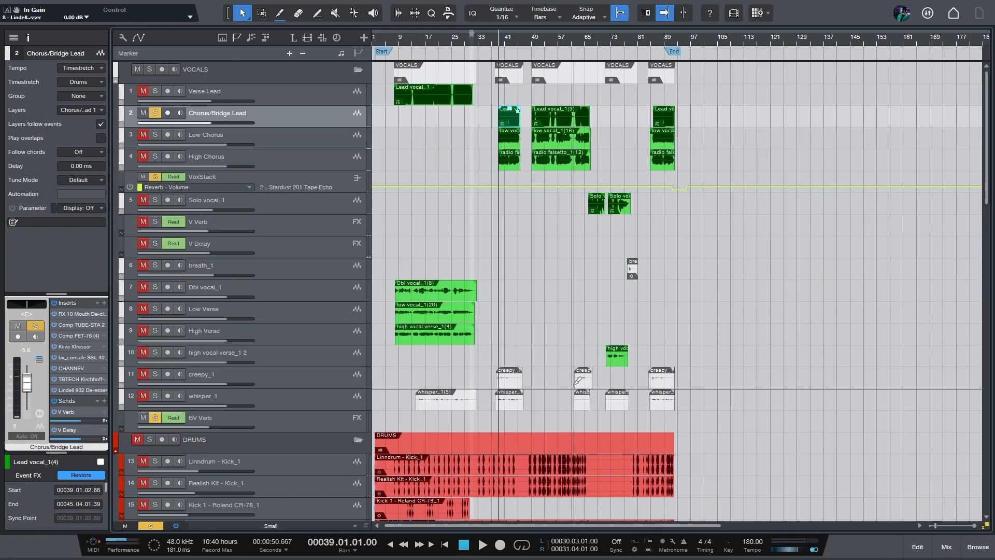
key("ctrl+s")
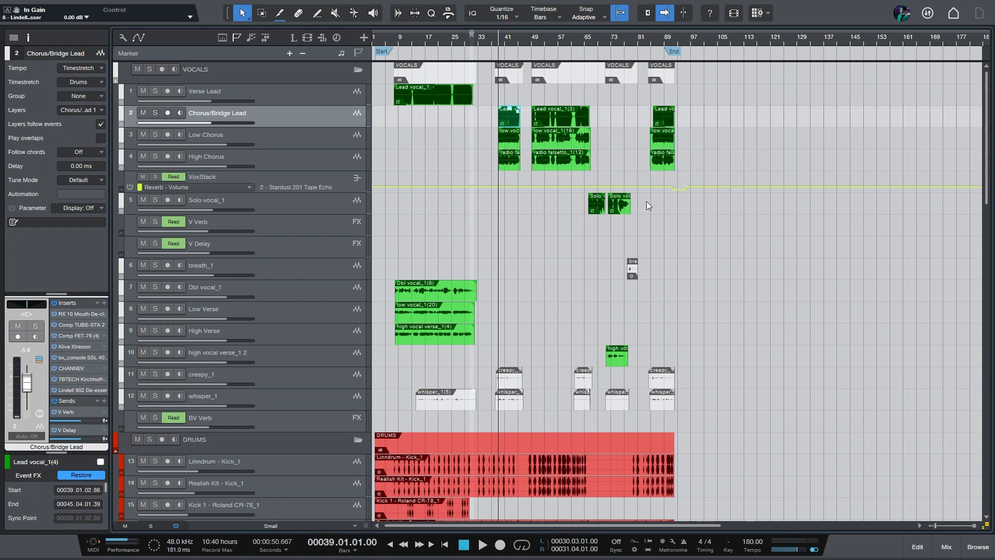
key("z")
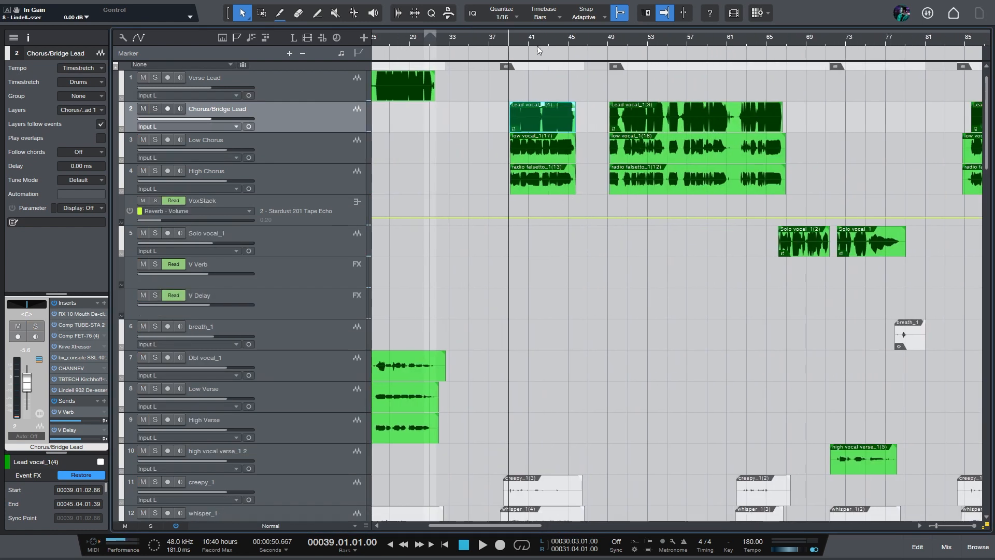
scroll(325, 179, "down", 15)
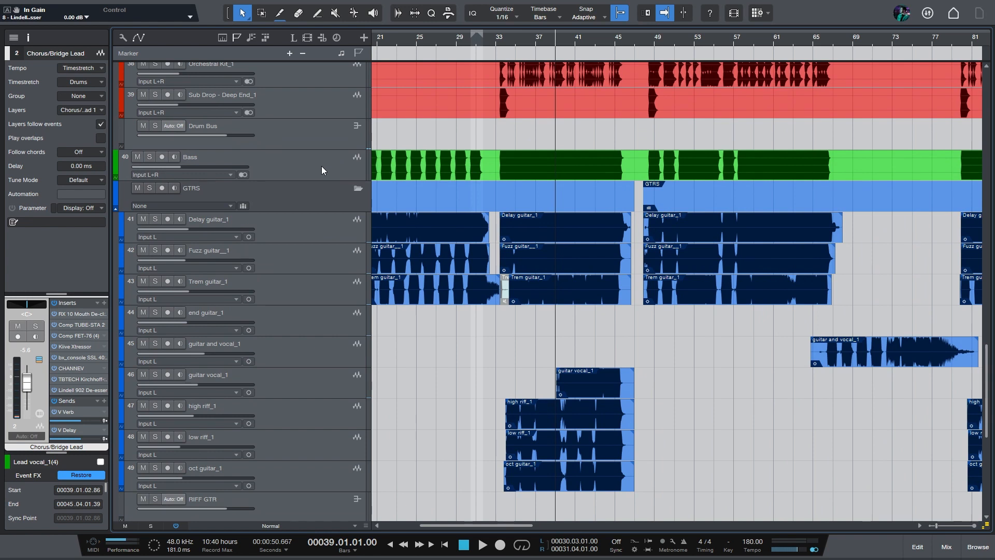
left_click(321, 170)
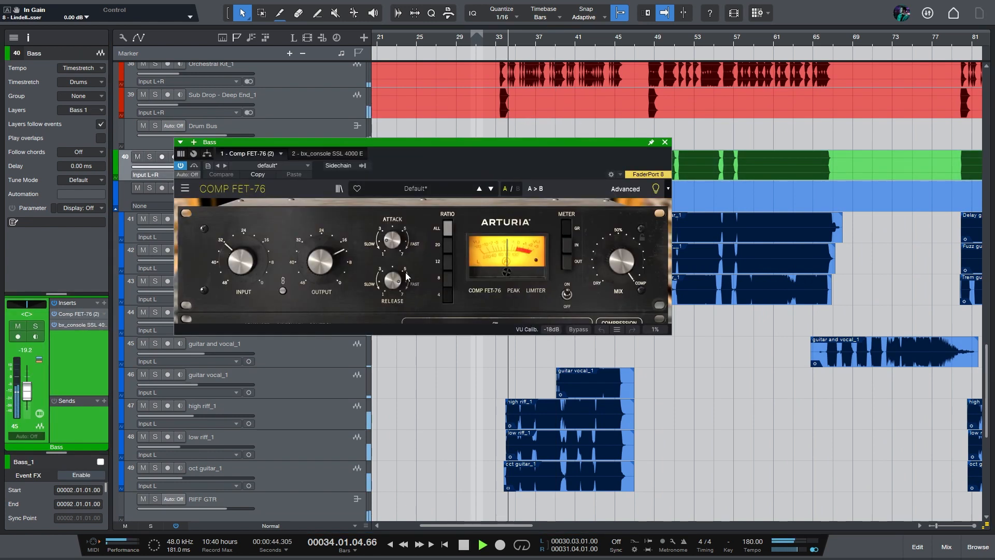
Briefly solo the Bass during playback, stop, and move the Comp FET-76 window clear of the Bass track
key("s")
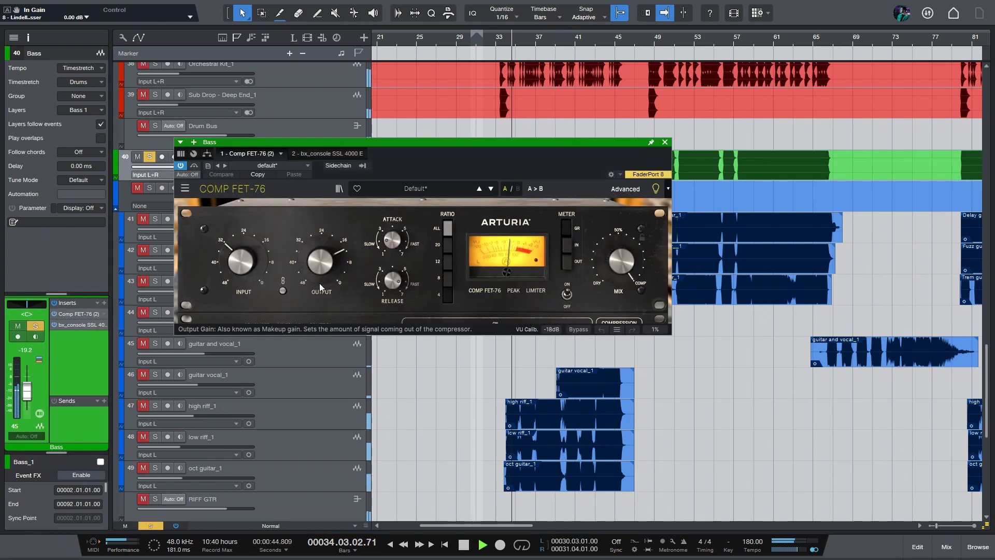
key("s")
key("space")
left_click_drag(418, 139, 563, 313)
key("w")
key("w")
key("w")
key("shift+e")
key("shift+e")
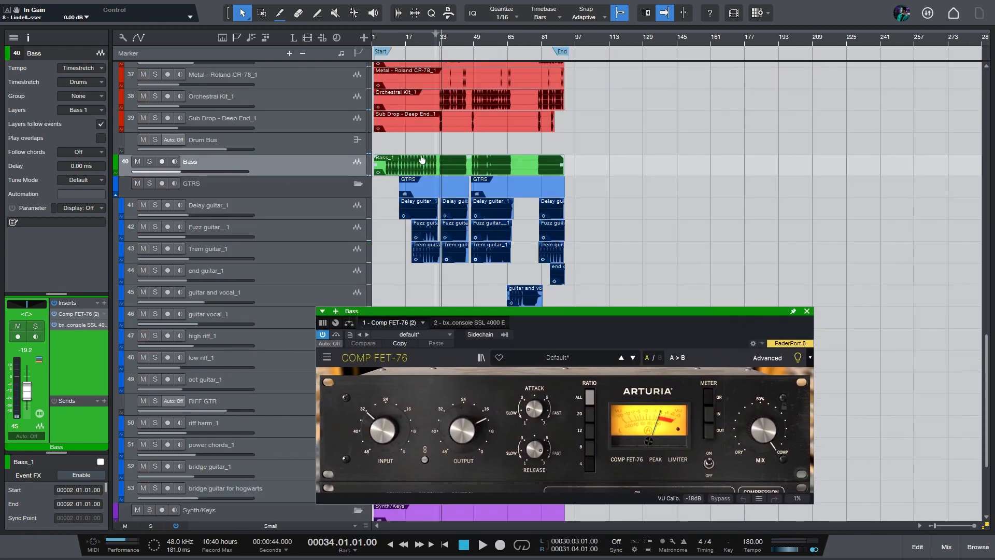
key("e")
key("e")
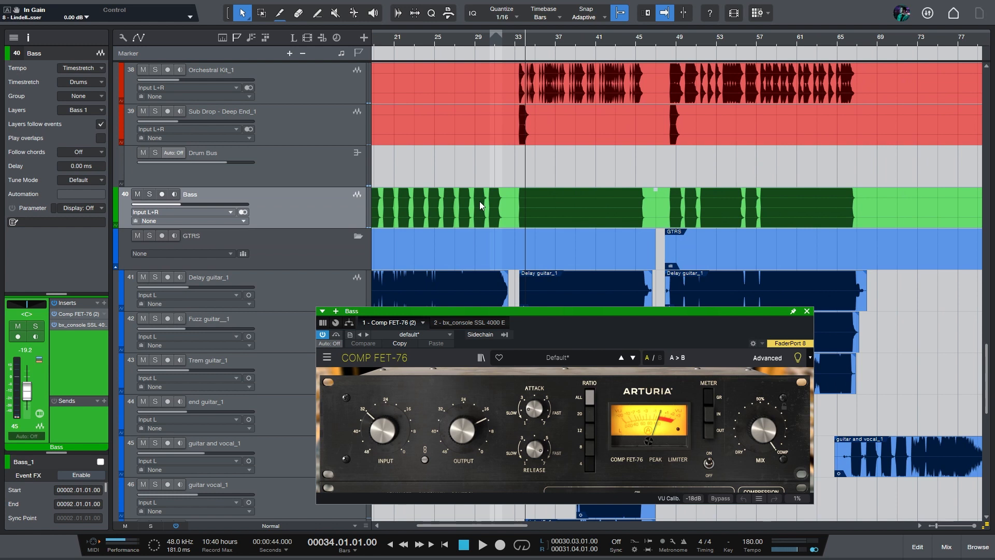
Solo the Bass, compare Comp FET-76 bypassed and active during playback, and close the plug-in window
key("s")
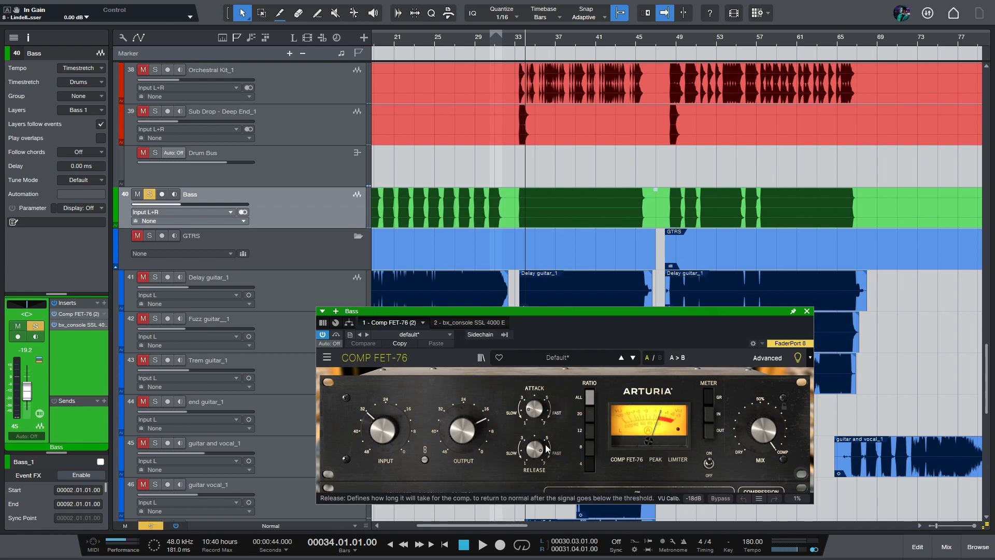
key("space")
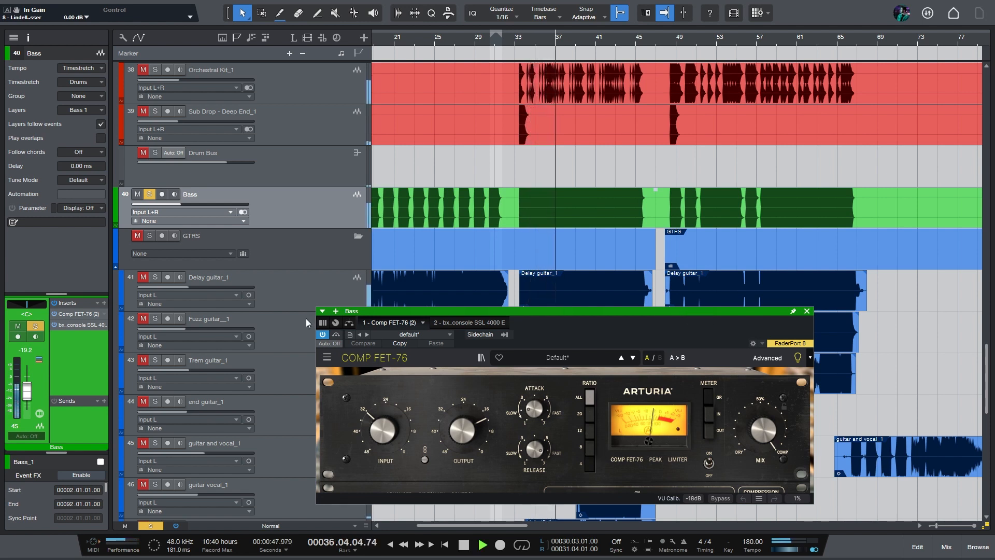
left_click(336, 334)
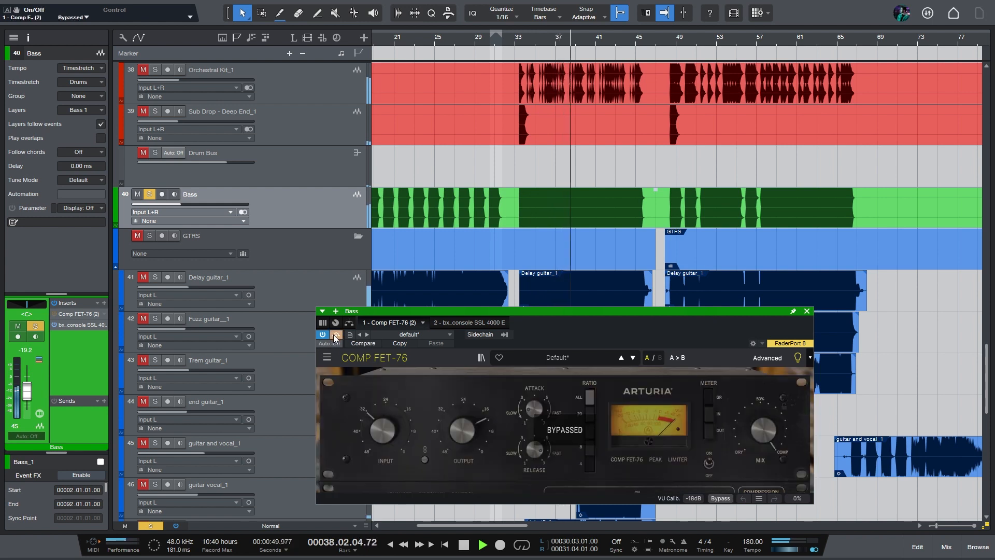
left_click(335, 334)
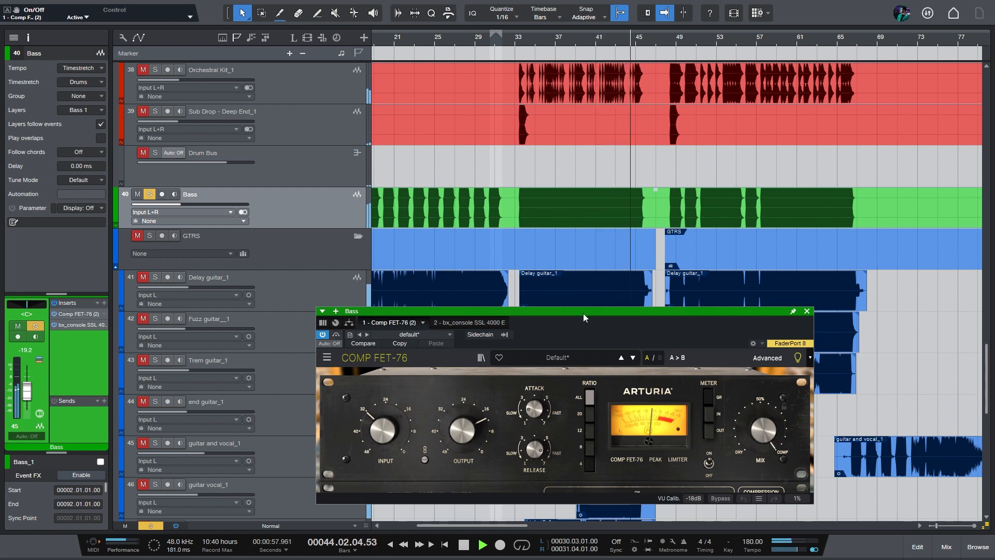
key("space")
left_click_drag(586, 312, 480, 210)
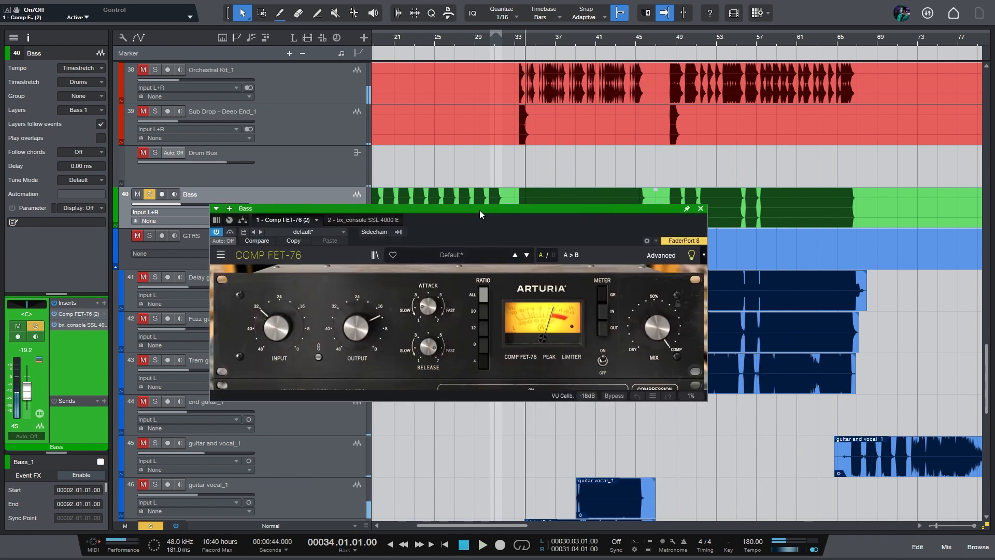
scroll(576, 313, "up", 3)
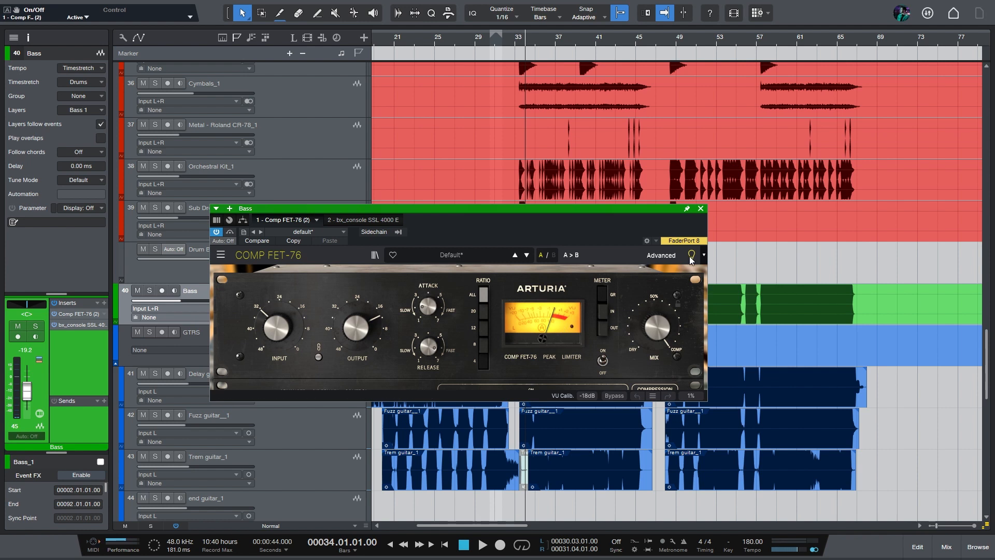
left_click(700, 209)
Go through the guitar tracks from Delay guitar_1 to high riff_1 and examine each track's inserts
key("z")
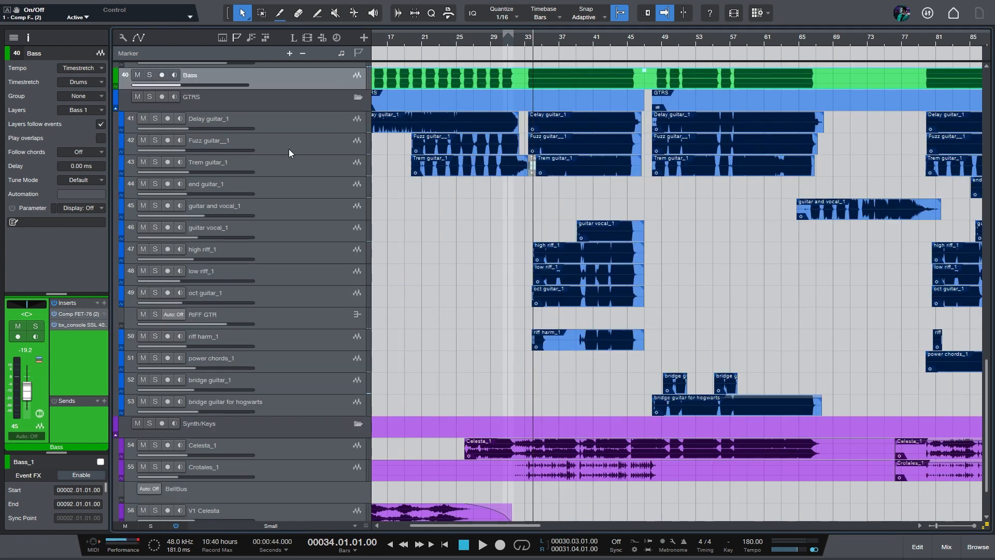
left_click(266, 121)
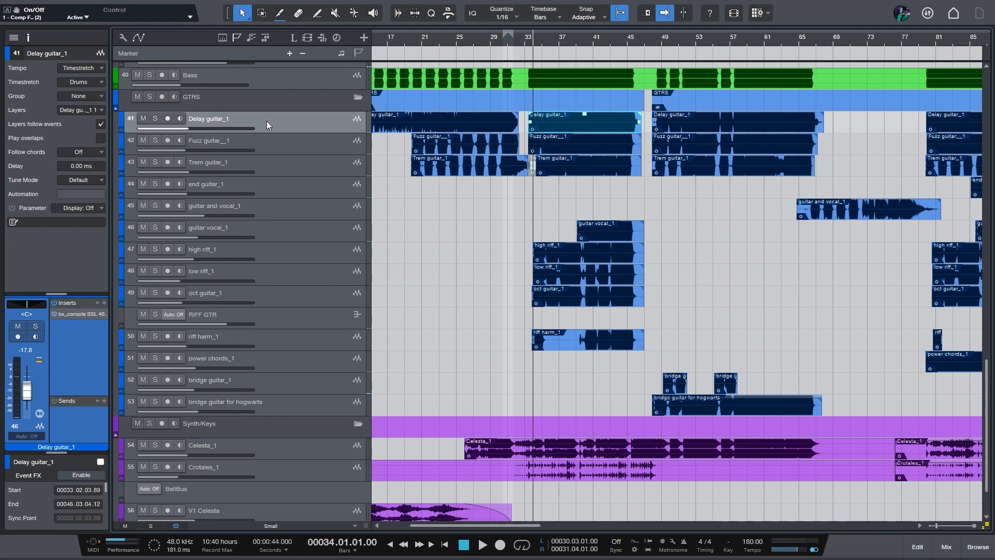
key("Down")
key("Down")
key("Down")
key("Down")
key("Down")
key("Down")
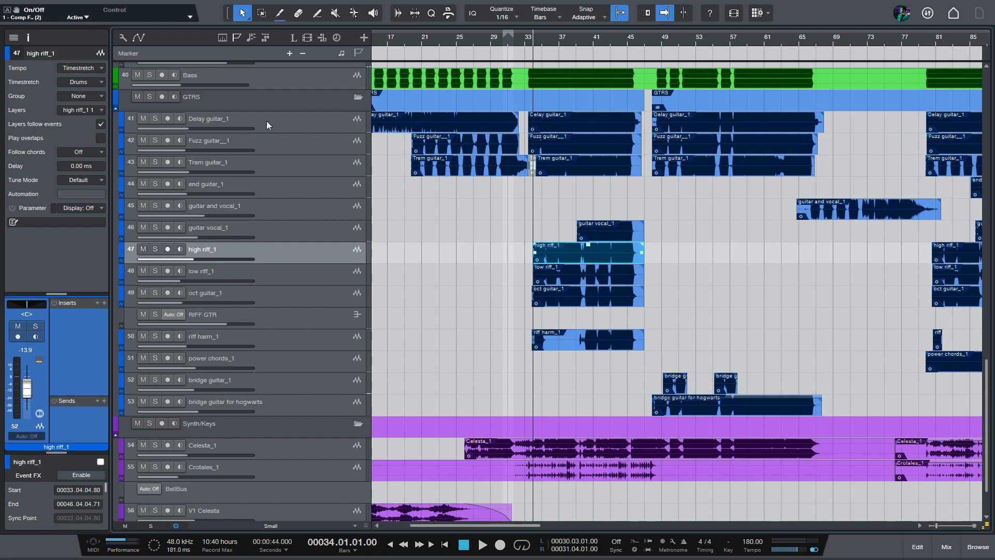
key("z")
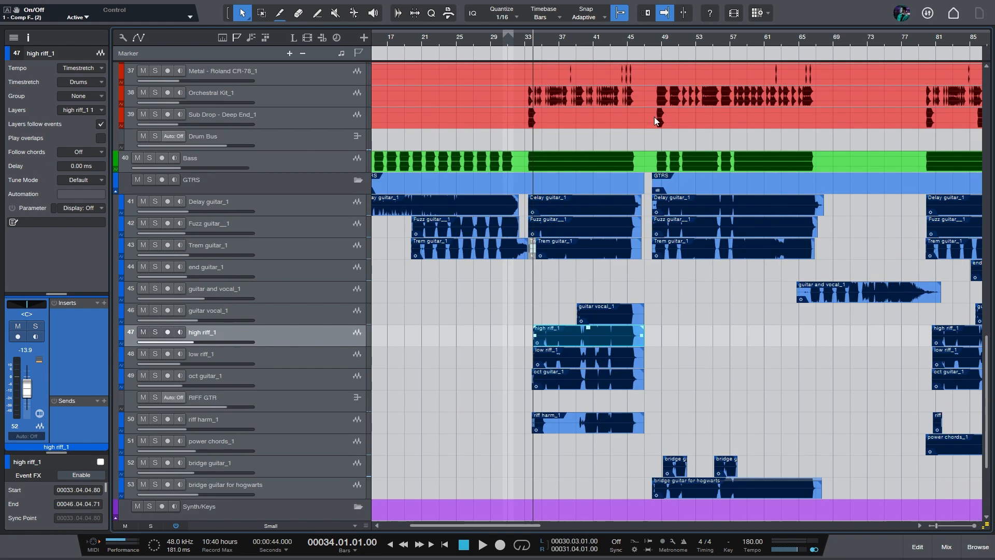
Loop 34.01.01.00 to 34.04.02.00 and play the soloed Realish Kit - Snare_1 with Comp FET-76 in view
key("z")
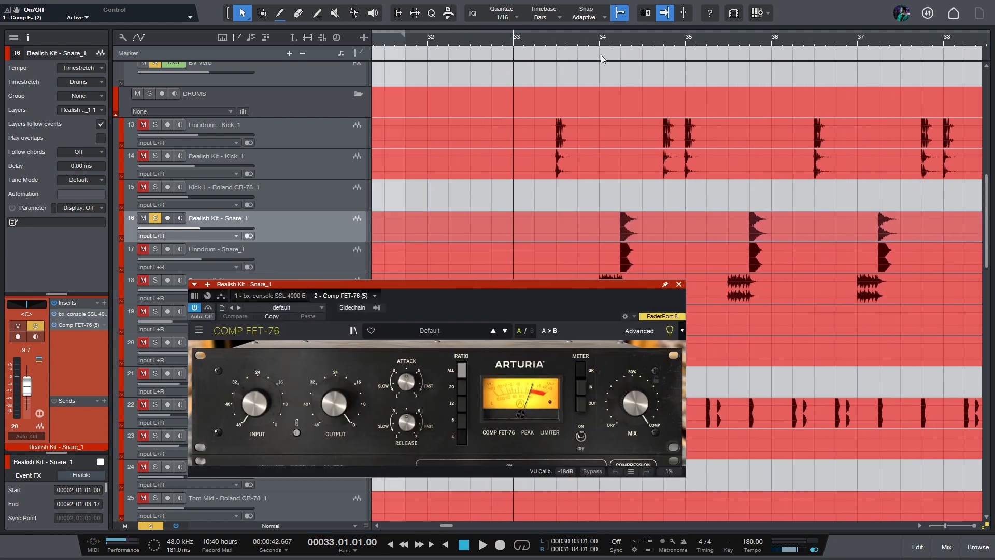
left_click_drag(601, 44, 670, 44)
left_click_drag(485, 283, 387, 129)
key("space")
Adjust the snare's Comp FET-76 input gain and slow its attack to 1.60 during loop playback
left_click_drag(155, 266, 158, 291)
mouse_move(157, 255)
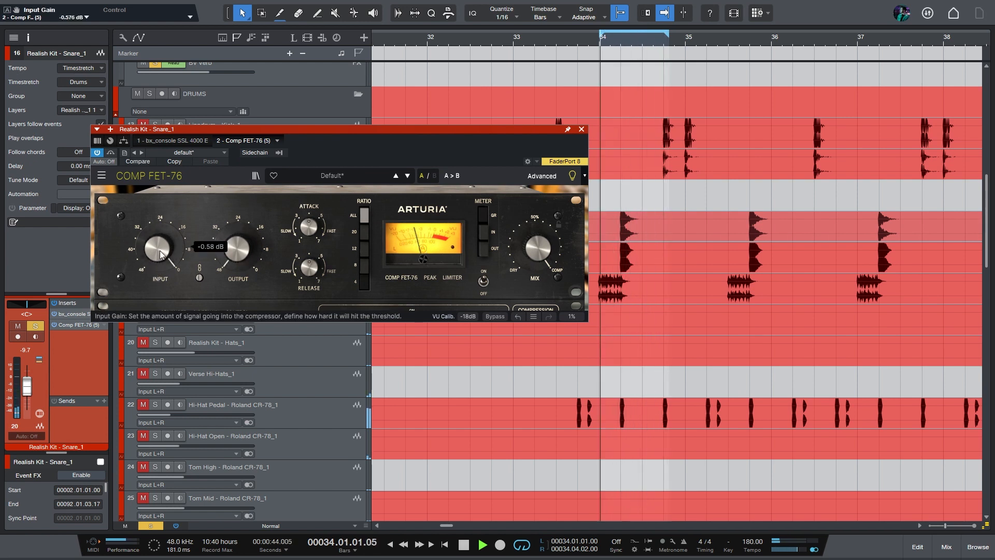
left_click_drag(157, 249, 157, 303)
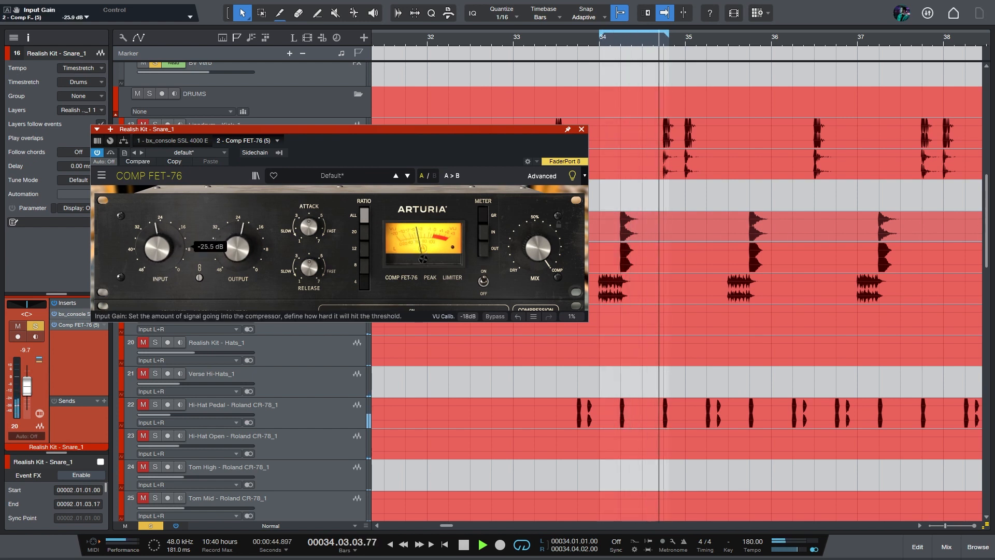
mouse_move(319, 224)
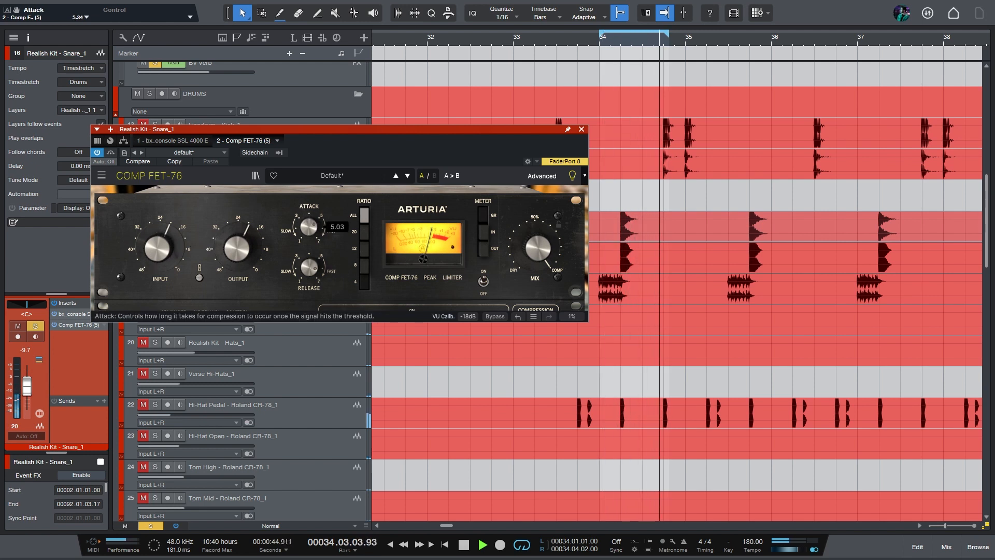
left_click_drag(314, 226, 314, 232)
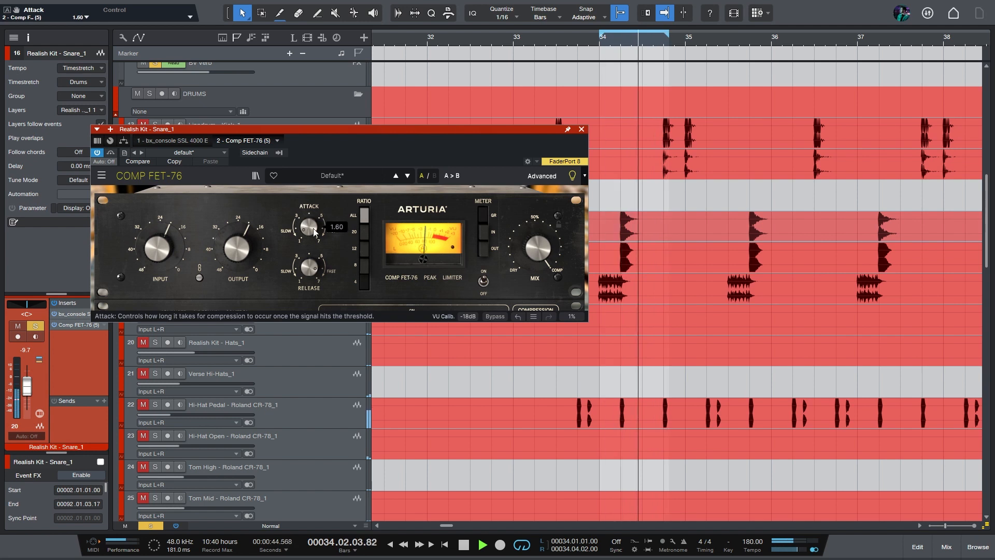
Compare the snare's Comp FET-76 bypassed and active, and fine-tune its attack to 2.15
left_click(111, 153)
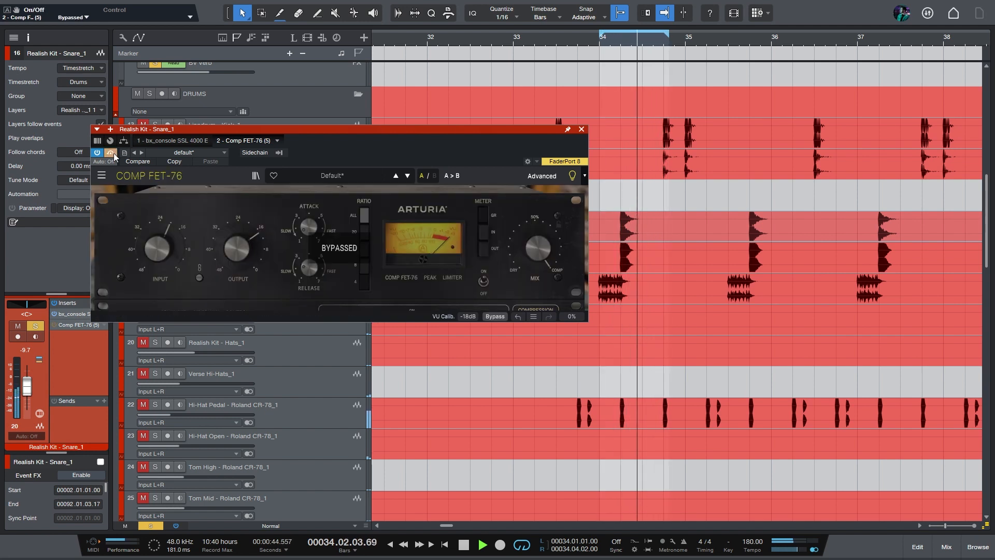
left_click(111, 153)
mouse_move(309, 226)
left_mouse_down()
mouse_move(309, 244)
mouse_move(313, 231)
left_mouse_up()
double_click(312, 229)
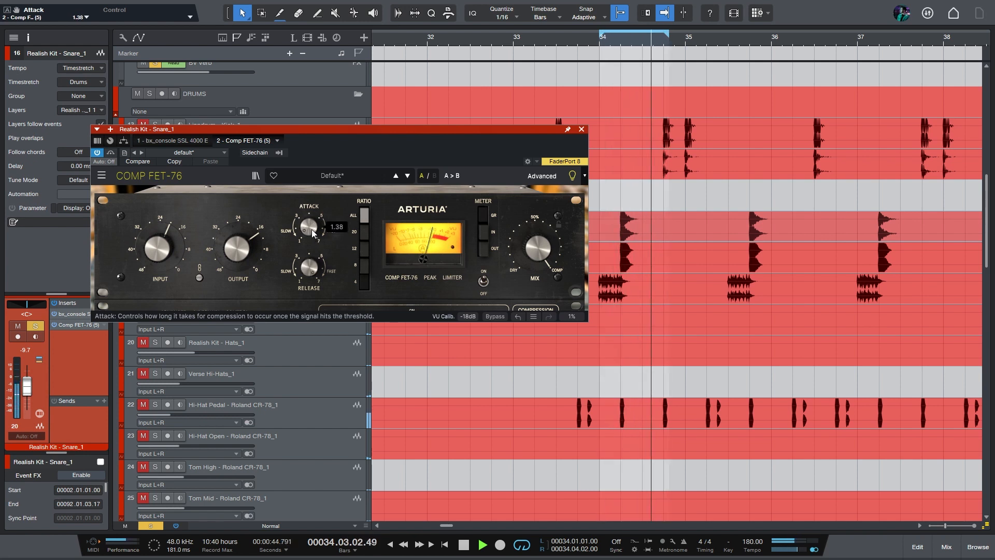
left_click_drag(312, 228, 312, 225)
Unsolo the snare and compare its Comp FET-76 bypassed and active within the full mix
key("s")
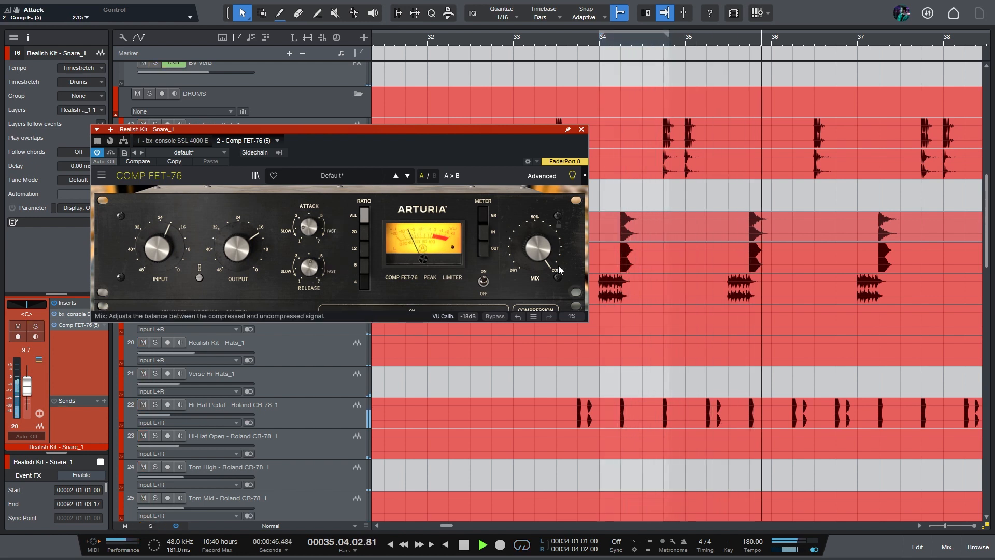
left_click(110, 152)
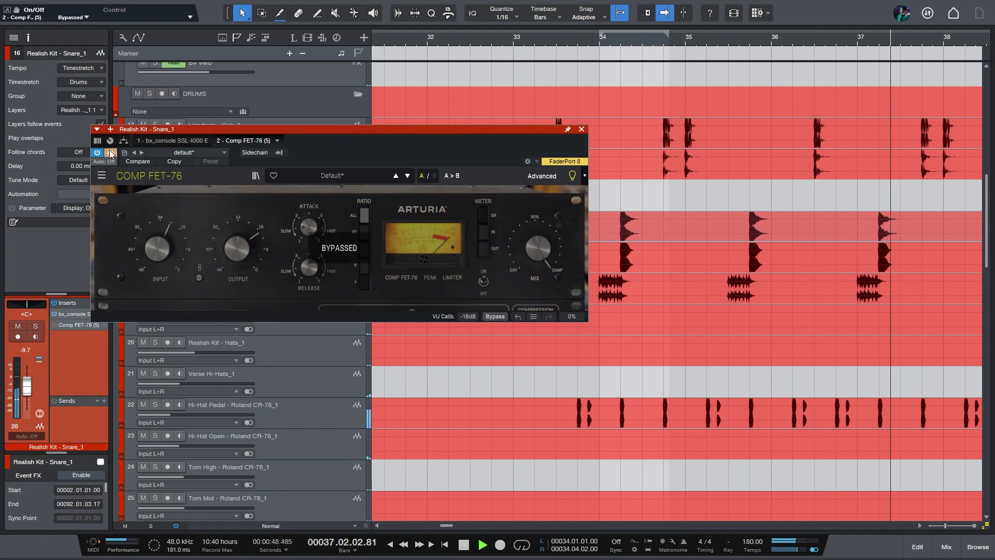
left_click(110, 150)
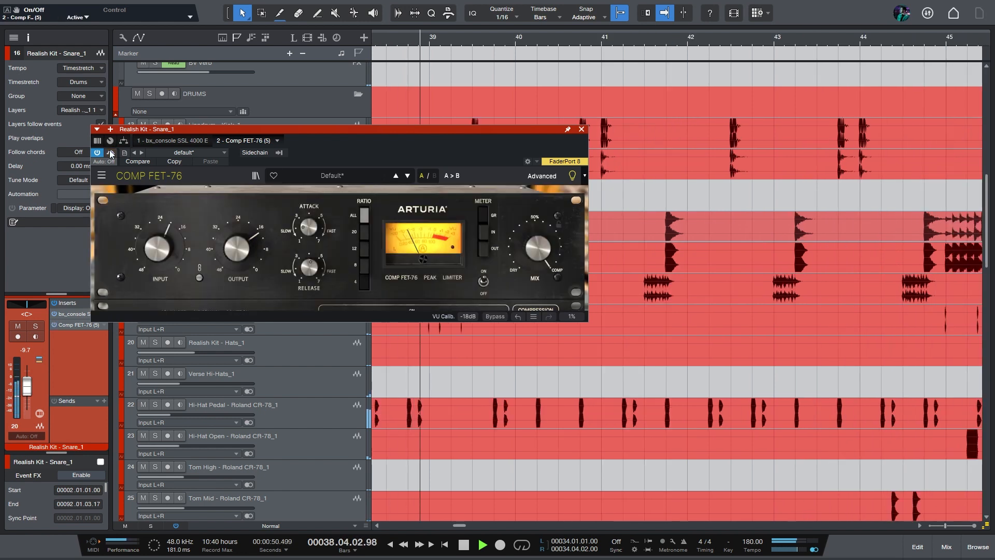
key("space")
Close the Comp FET-76 window and remove the plug-in from the Realish Kit - Snare_1 inserts
left_click(582, 129)
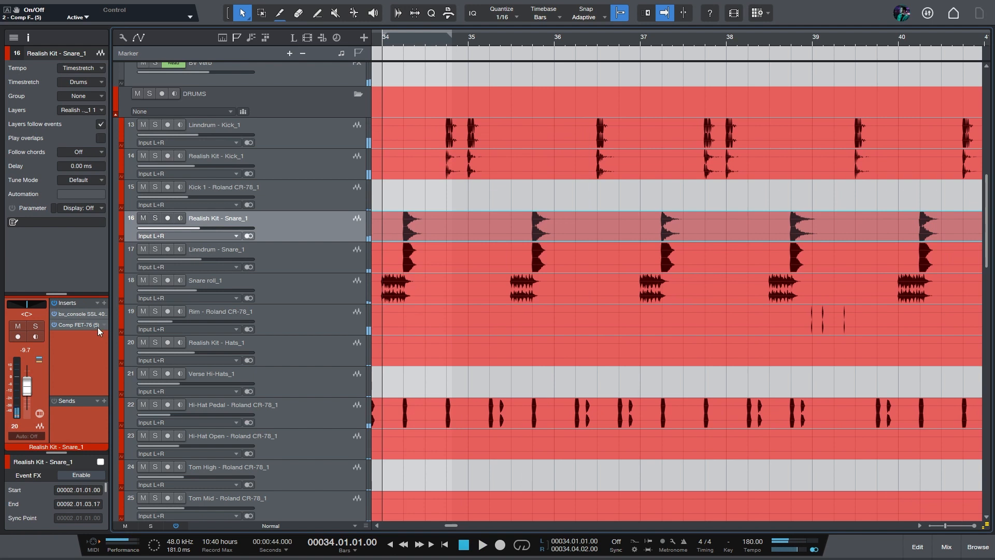
right_click(71, 324)
left_click(79, 423)
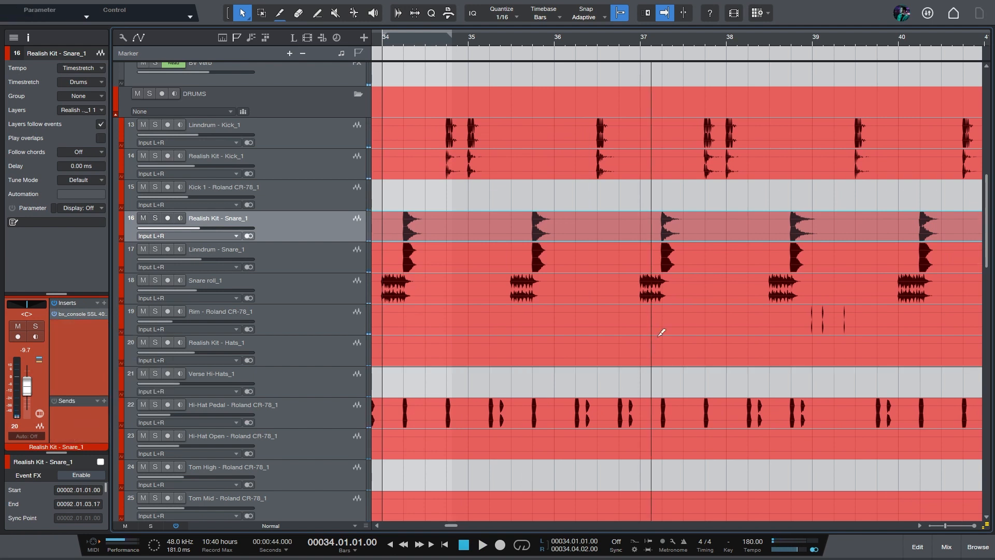
Show the mixing console, open Gullfoss Master on the Main channel and move its window fully into view
scroll(636, 310, "down", 5)
scroll(636, 310, "down", 6)
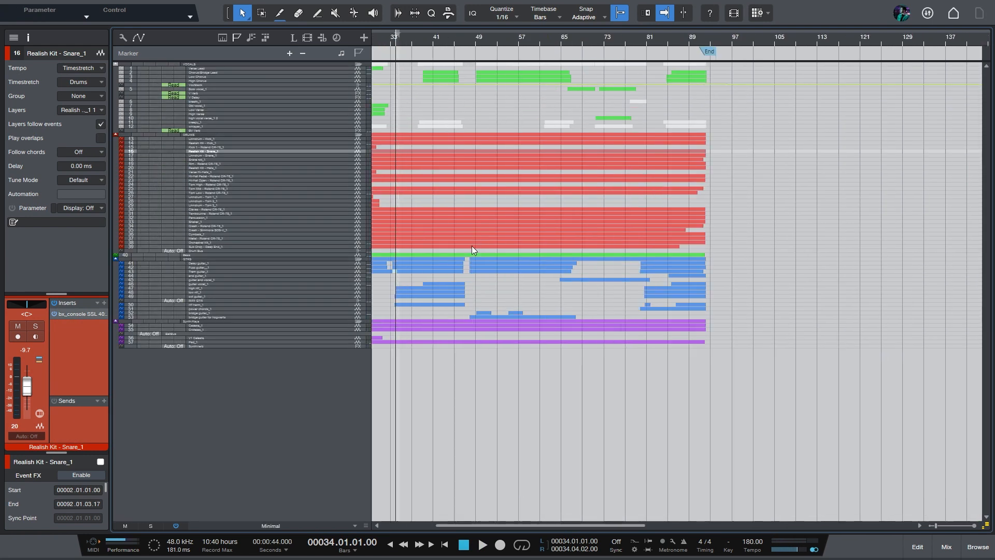
key("F3")
left_click(925, 246)
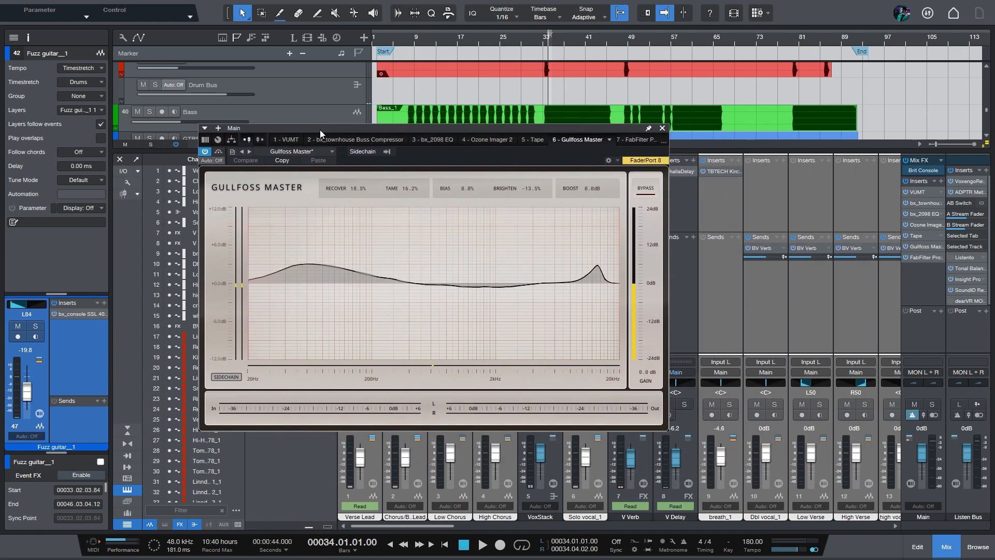
left_click_drag(320, 130, 413, 112)
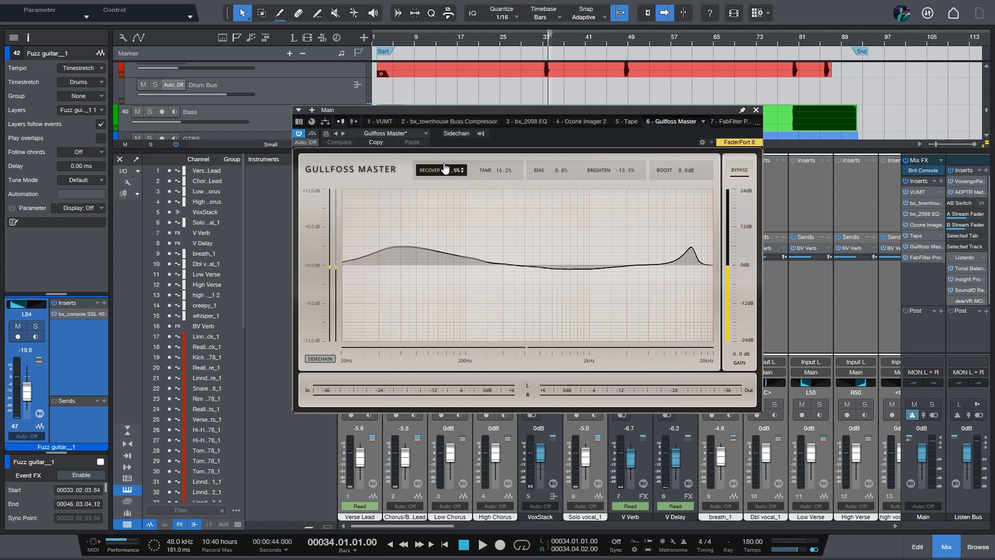
Play the full mix from bar 34 and compare Gullfoss Master on the Main channel bypassed and active
key("s")
key("s")
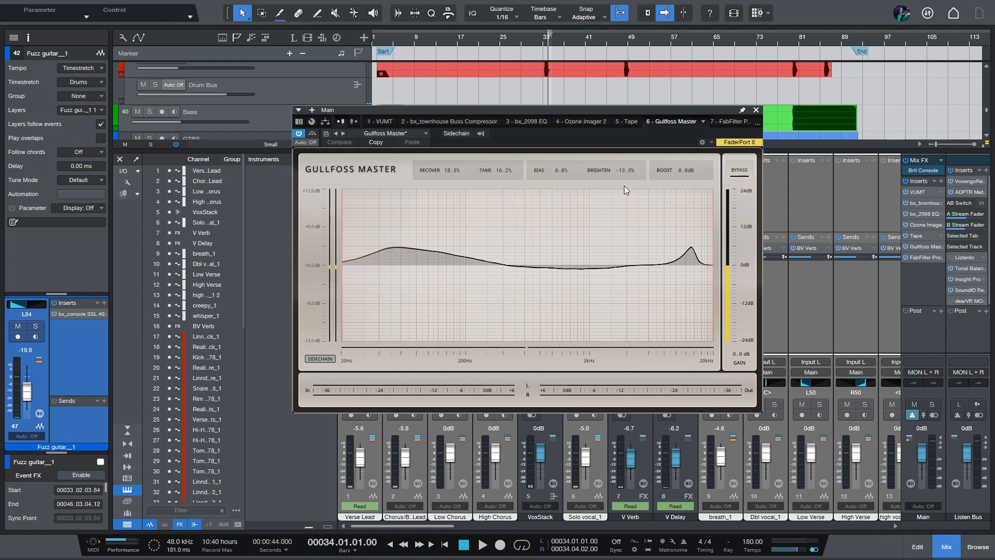
key("space")
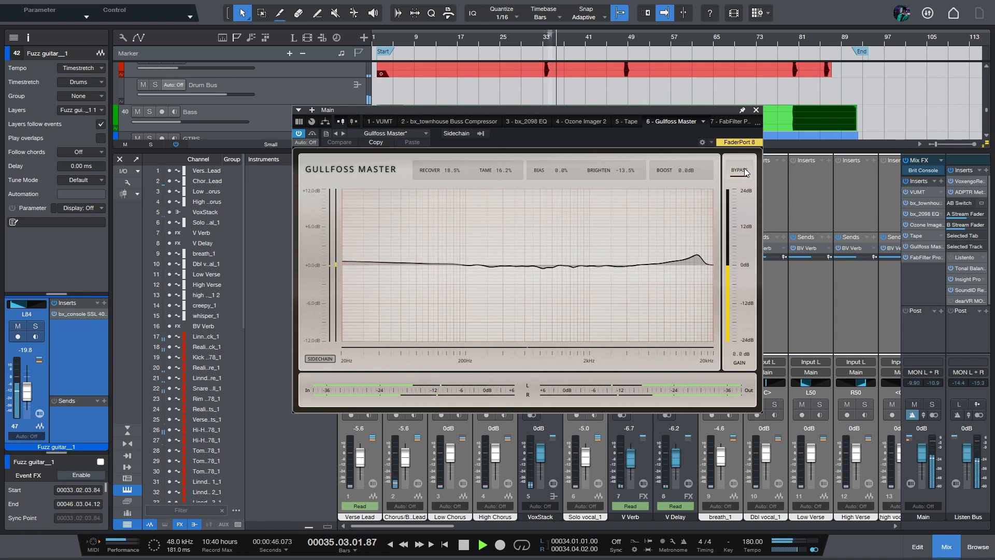
left_click(745, 172)
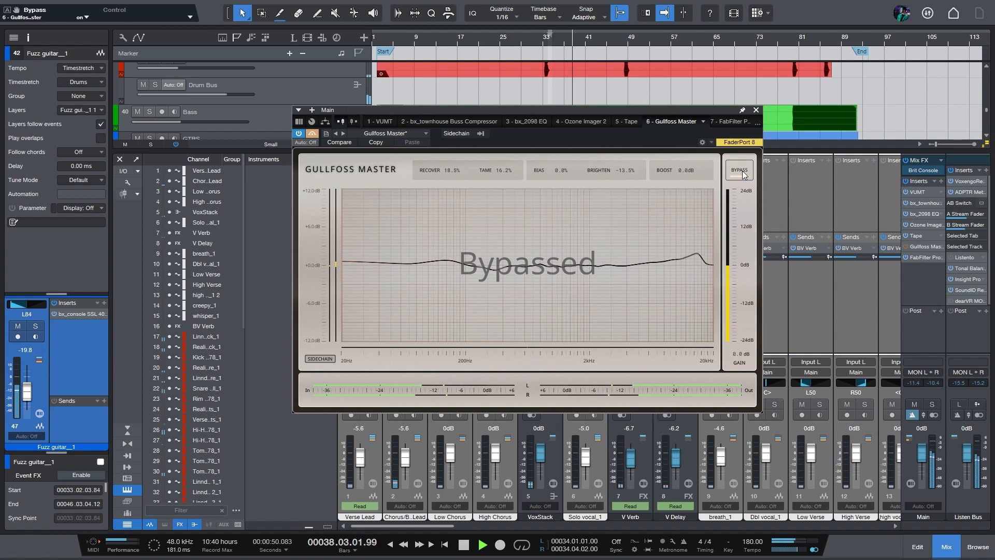
left_click(740, 174)
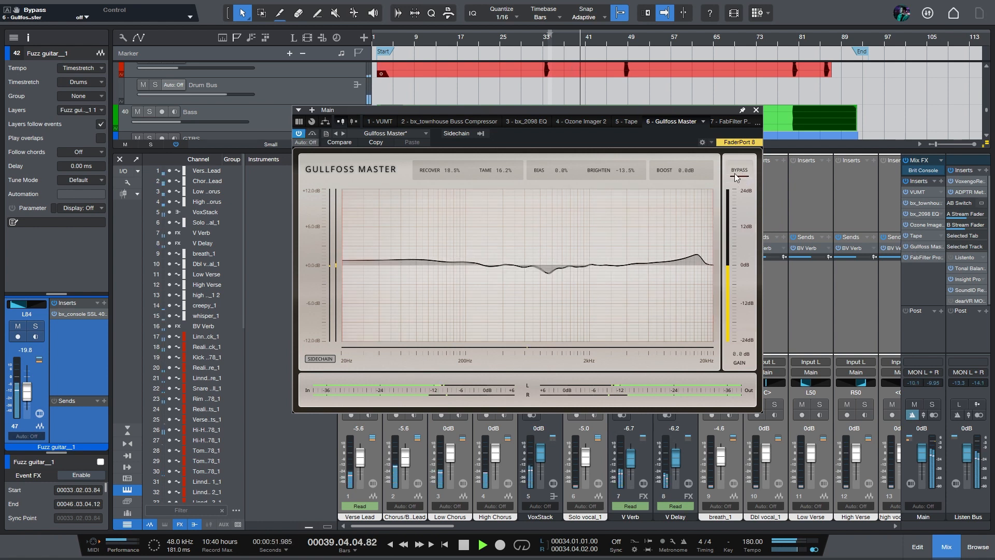
left_click(740, 173)
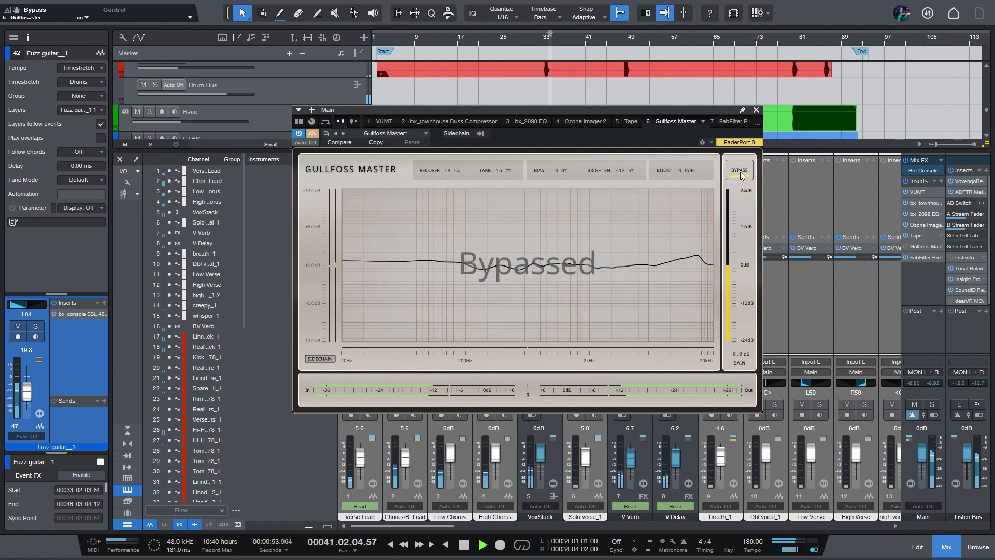
left_click(740, 173)
left_click(740, 173)
left_click(740, 173)
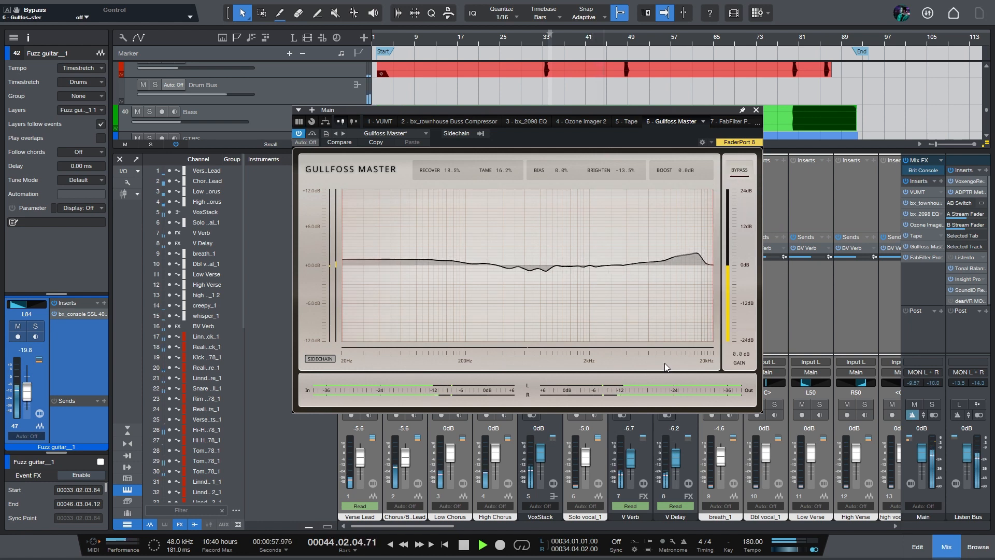
key("space")
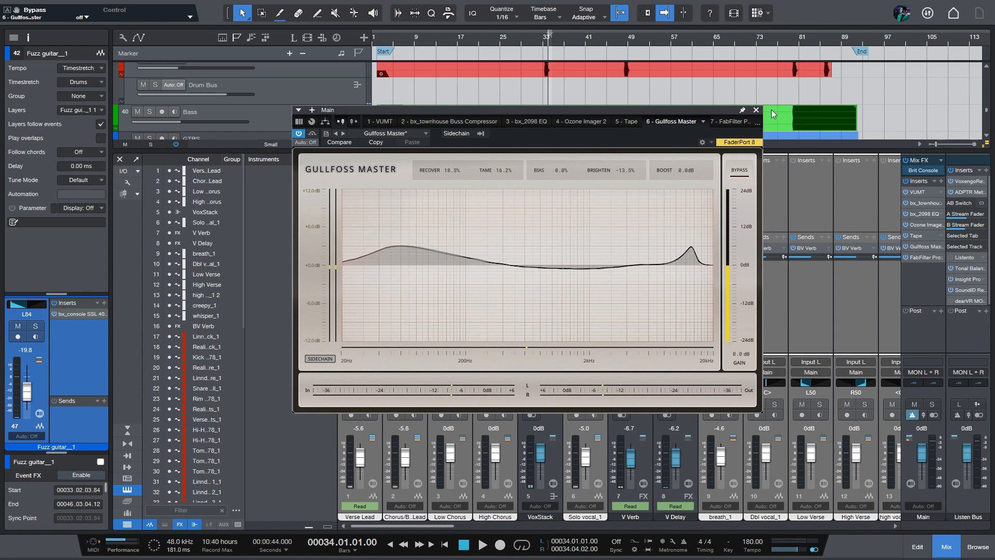
Close the Gullfoss Master window and close the song IV DANTE - Hate My Guts (Mix 4) without saving changes
left_click(756, 111)
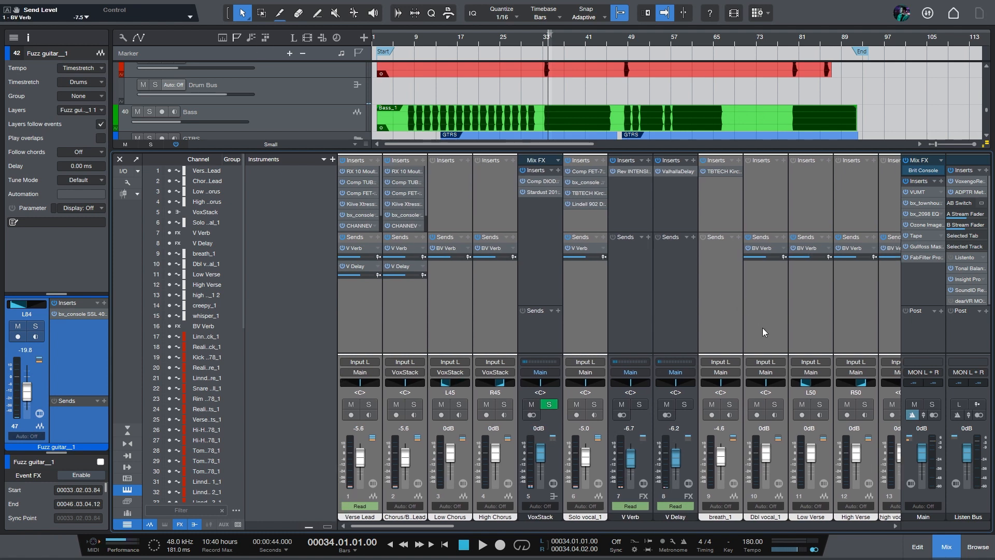
key("F2")
key("ctrl+w")
left_click(562, 282)
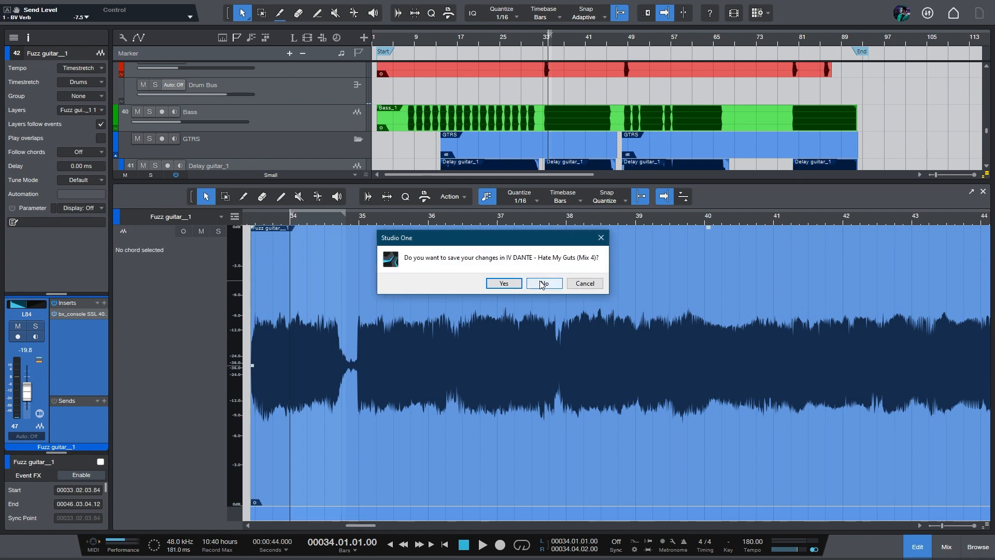